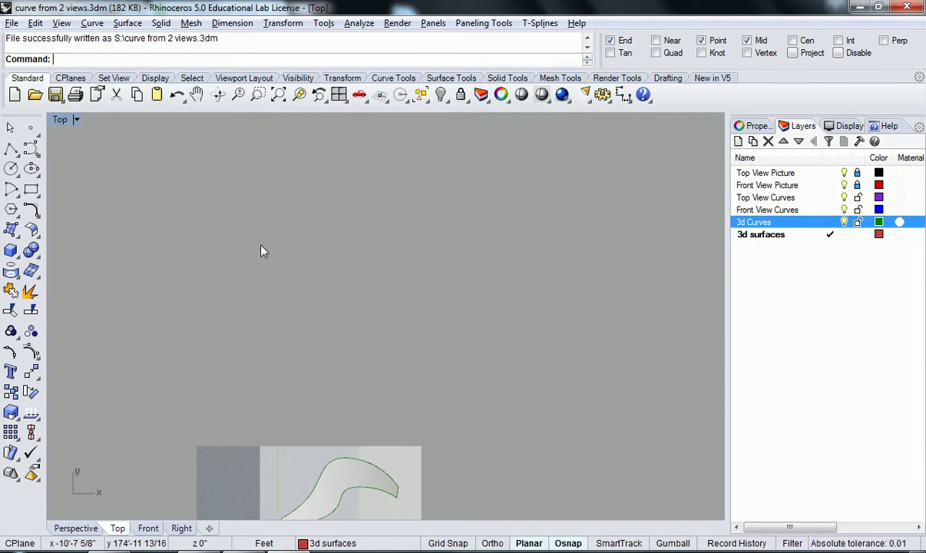
# - Start an interpolated curve and make Top View Curves the current layer
pyautogui.click(38, 156)
pyautogui.moveTo(69, 143); pyautogui.dragTo(128, 129)
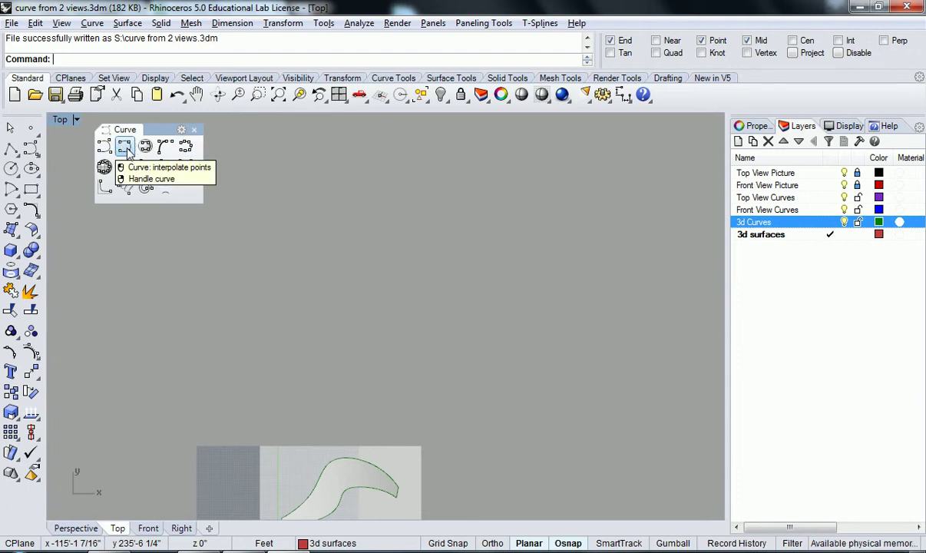
pyautogui.click(127, 149)
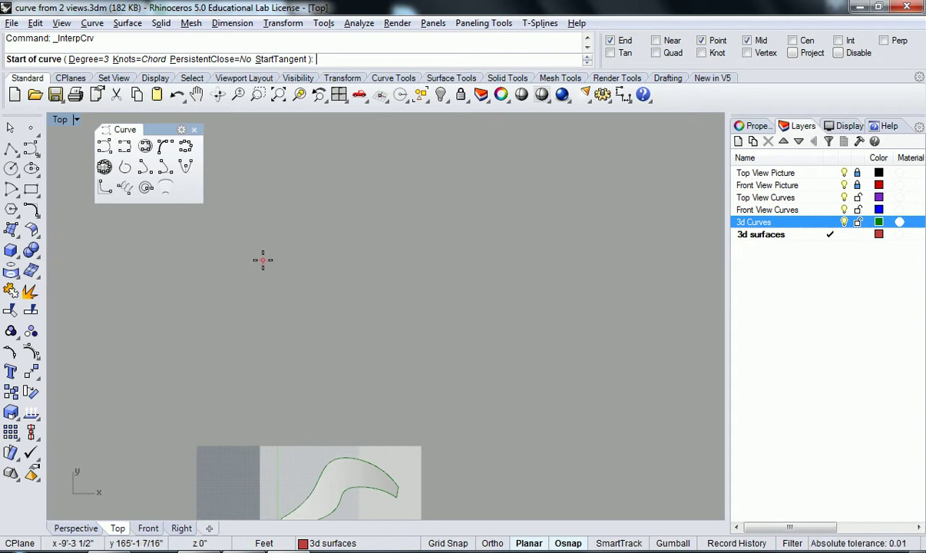
pyautogui.moveTo(279, 227); pyautogui.dragTo(301, 266, button='right')
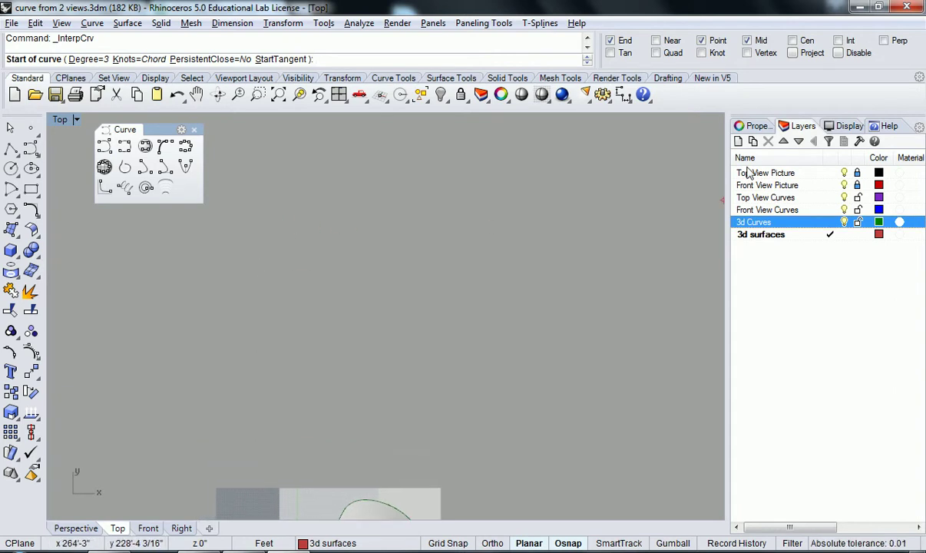
pyautogui.doubleClick(825, 198)
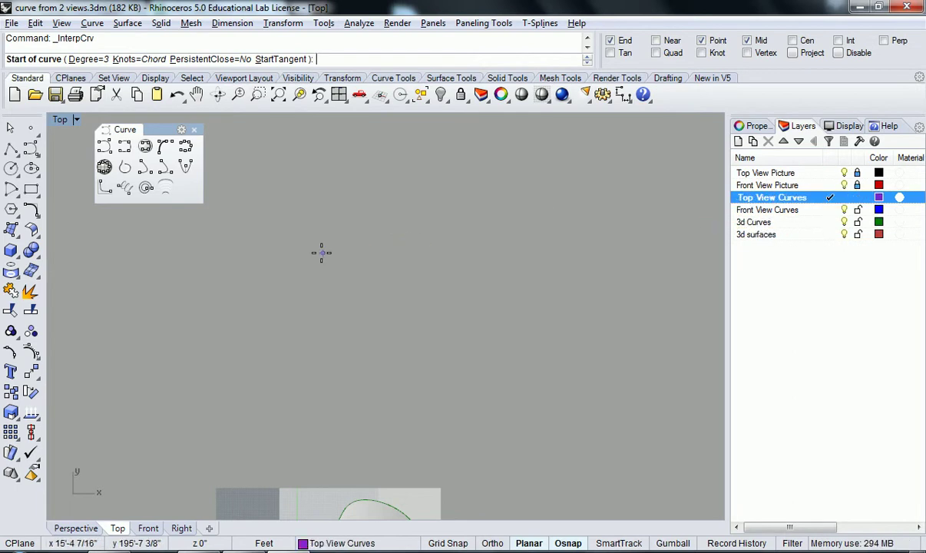
# - Draw a five-point S-shaped interpolated curve in the empty area above the existing model in the Top view
pyautogui.moveTo(321, 252); pyautogui.dragTo(342, 264, button='right')
pyautogui.click(285, 229)
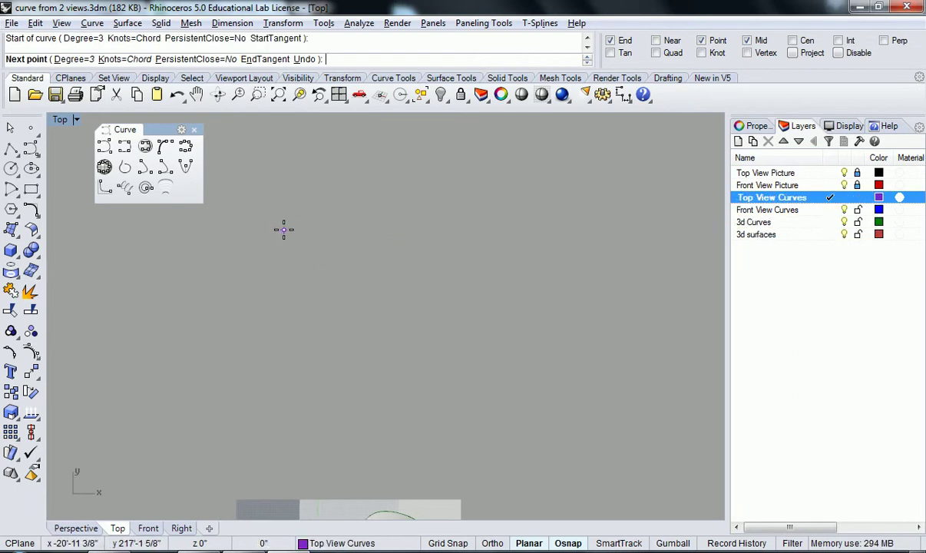
pyautogui.click(330, 201)
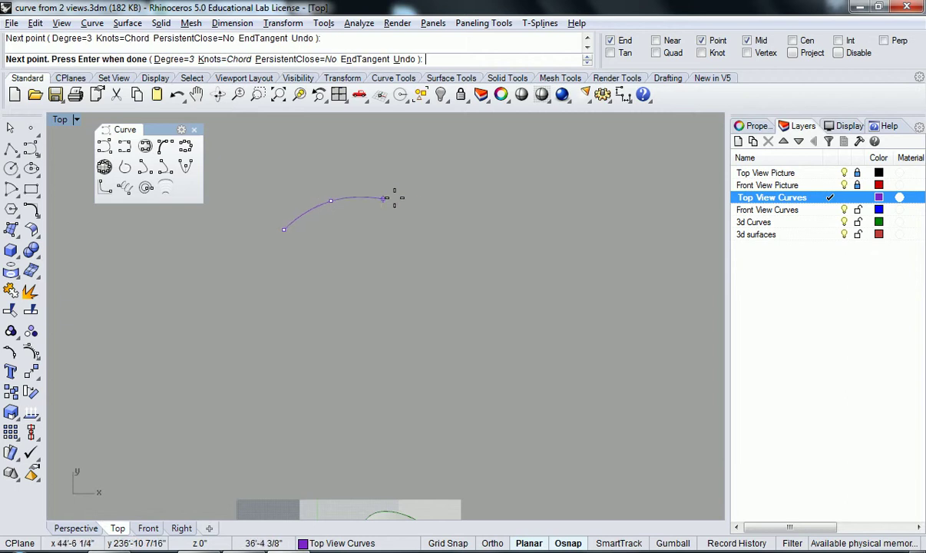
pyautogui.click(434, 211)
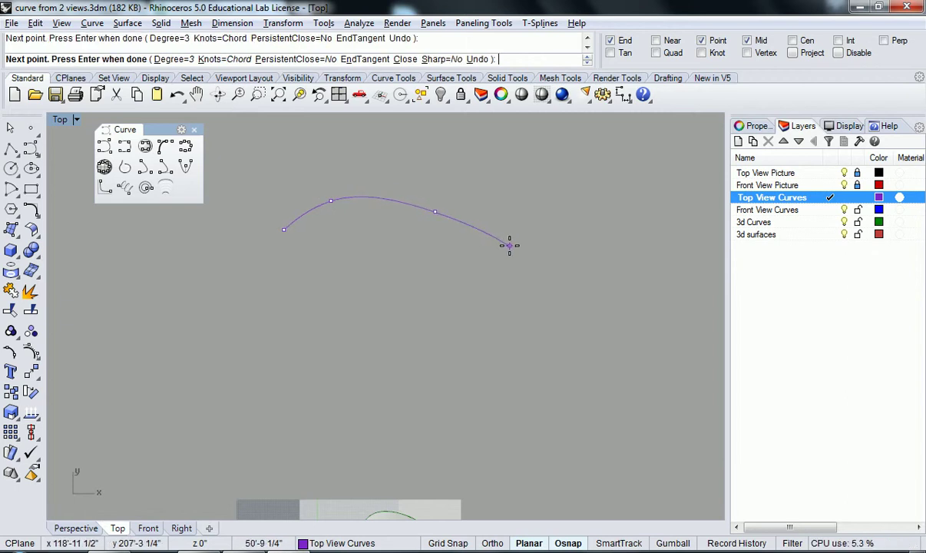
pyautogui.click(510, 245)
pyautogui.click(607, 201)
pyautogui.rightClick(659, 235)
# - Draw a wavy control-point curve of degree 3 below the first curve, running roughly alongside it and hooking upward at its right end
pyautogui.moveTo(567, 263); pyautogui.dragTo(534, 282, button='right')
pyautogui.rightClick(285, 313)
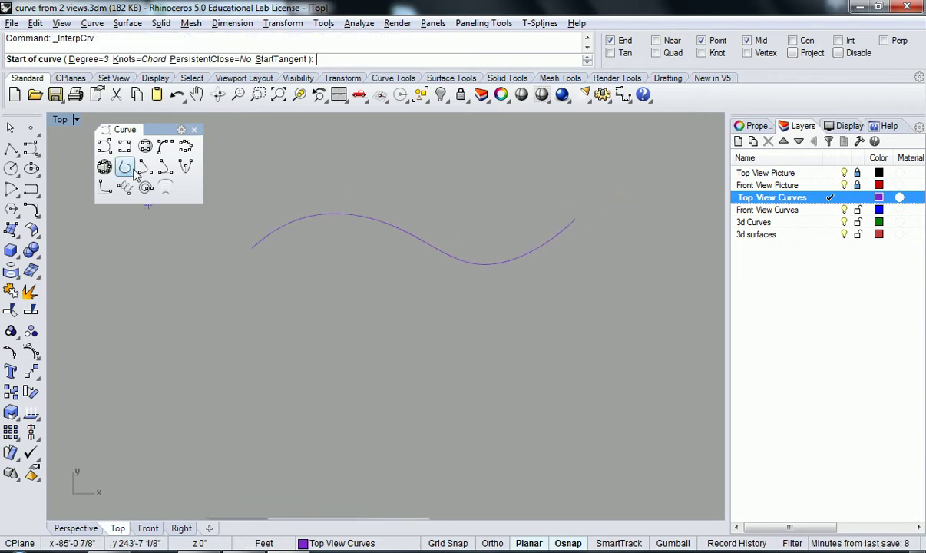
pyautogui.click(105, 149)
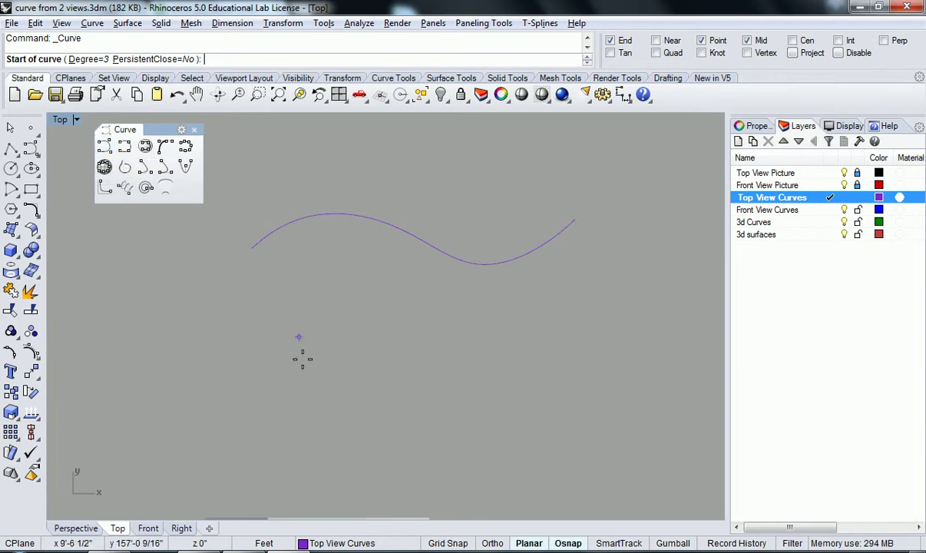
pyautogui.click(253, 288)
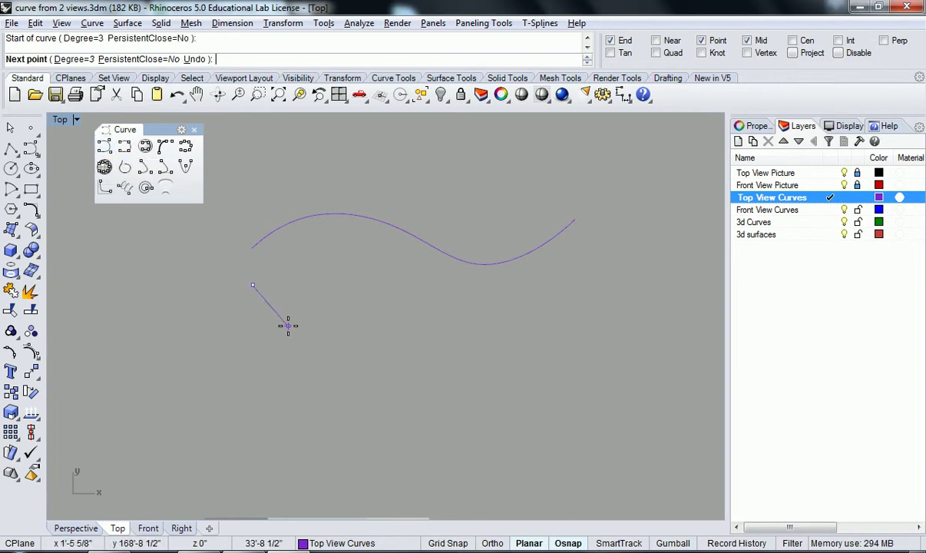
pyautogui.click(349, 336)
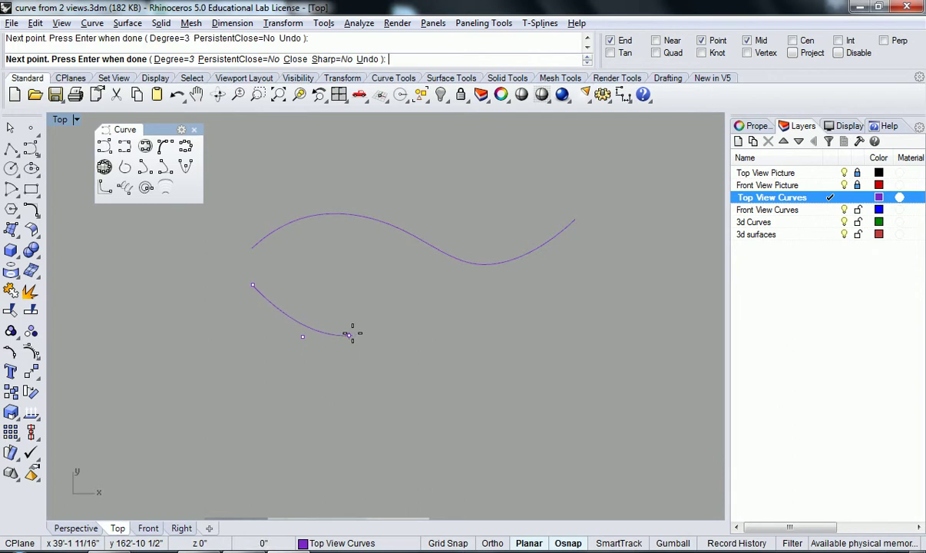
pyautogui.click(383, 302)
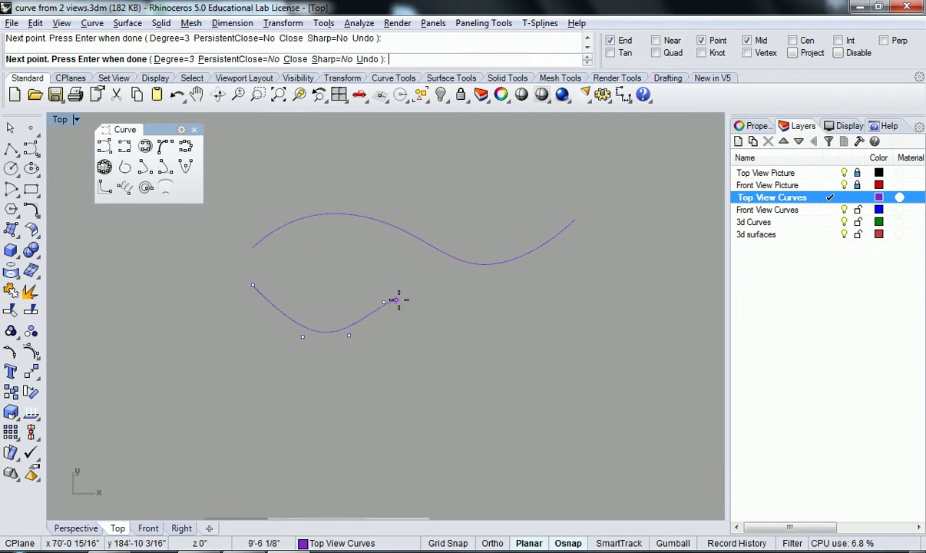
pyautogui.click(444, 307)
pyautogui.click(482, 337)
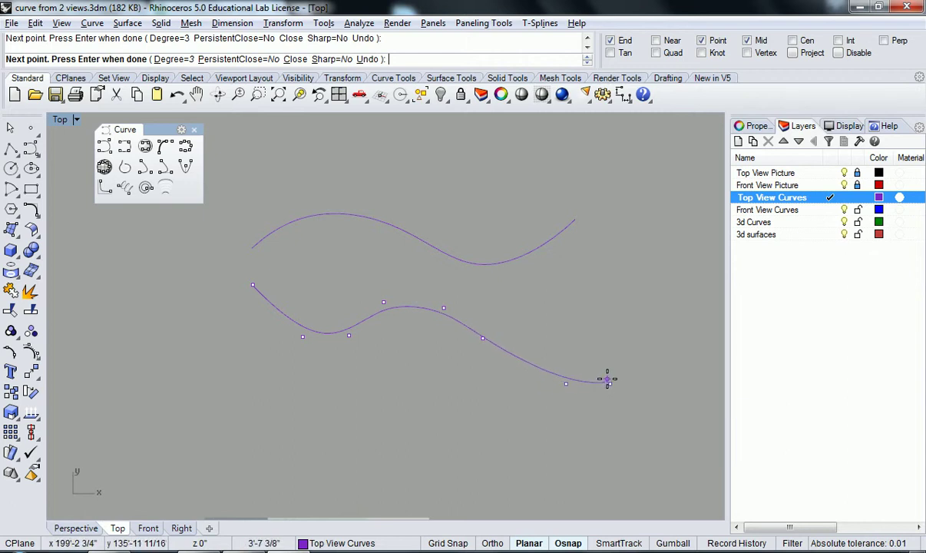
pyautogui.click(610, 383)
pyautogui.click(624, 347)
pyautogui.press('Return')
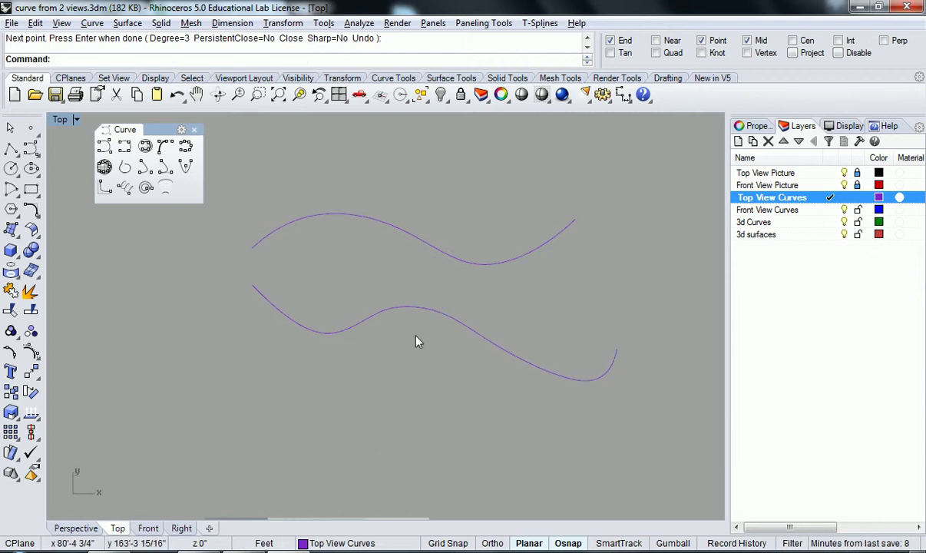
# - Draw an interpolated curve running upward across both wavy curves near their left ends
pyautogui.moveTo(377, 292); pyautogui.dragTo(344, 324, button='right')
pyautogui.click(125, 146)
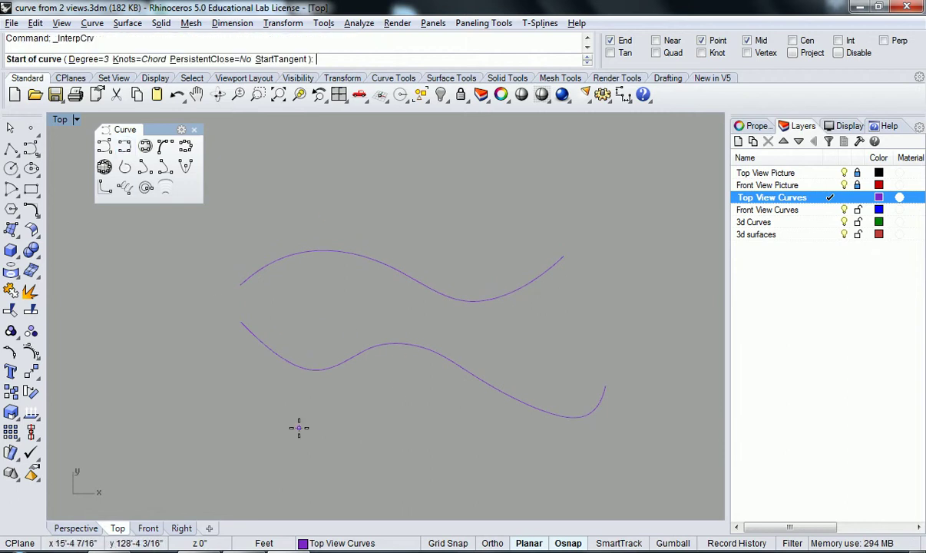
pyautogui.click(271, 423)
pyautogui.click(305, 388)
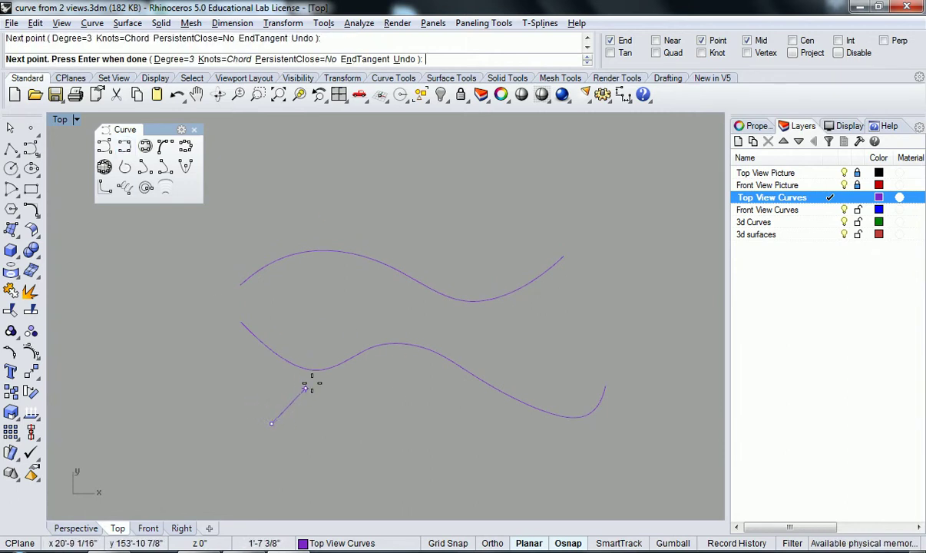
pyautogui.click(318, 346)
pyautogui.click(307, 311)
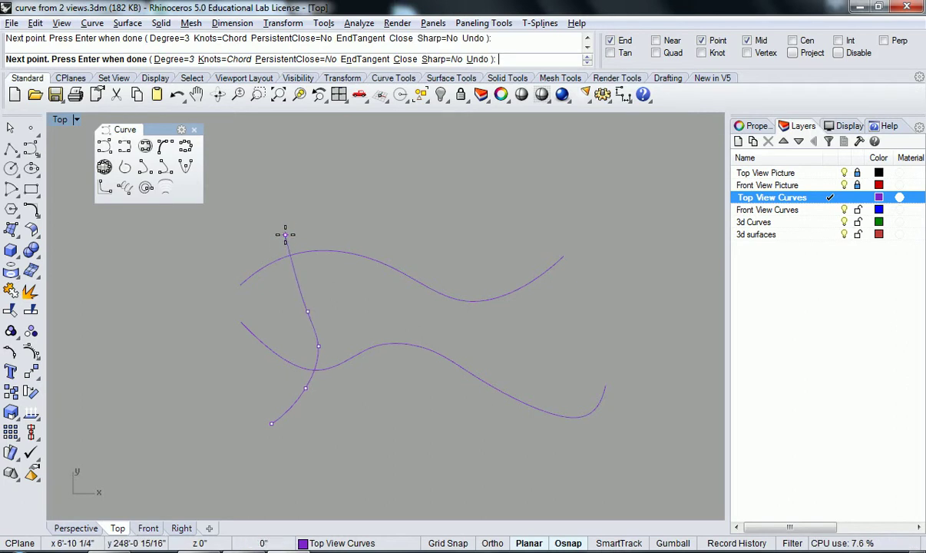
pyautogui.rightClick(365, 206)
# - Draw another interpolated curve upward across both wavy curves near their right ends, undoing and re-placing its misplaced middle points
pyautogui.moveTo(460, 309); pyautogui.dragTo(439, 320, button='right')
pyautogui.rightClick(468, 450)
pyautogui.click(460, 447)
pyautogui.click(505, 388)
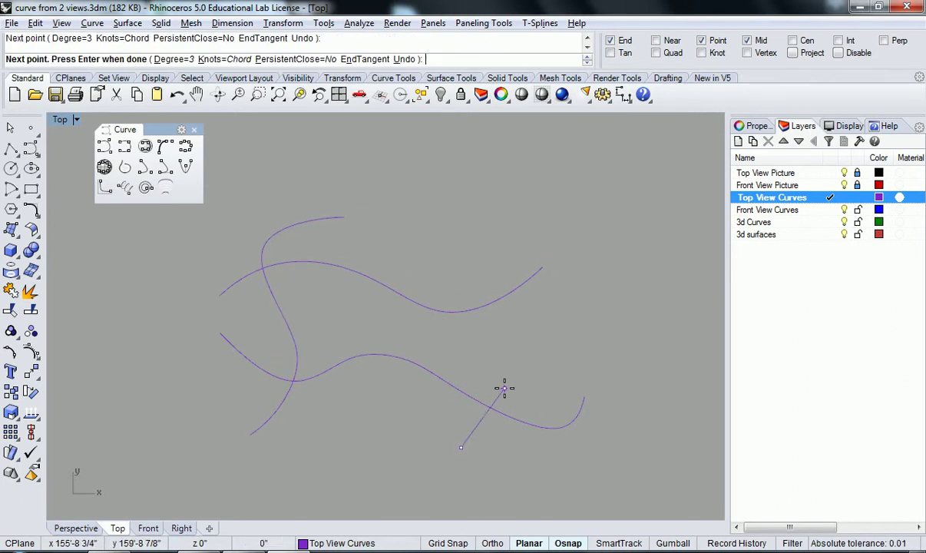
pyautogui.click(496, 346)
pyautogui.click(458, 335)
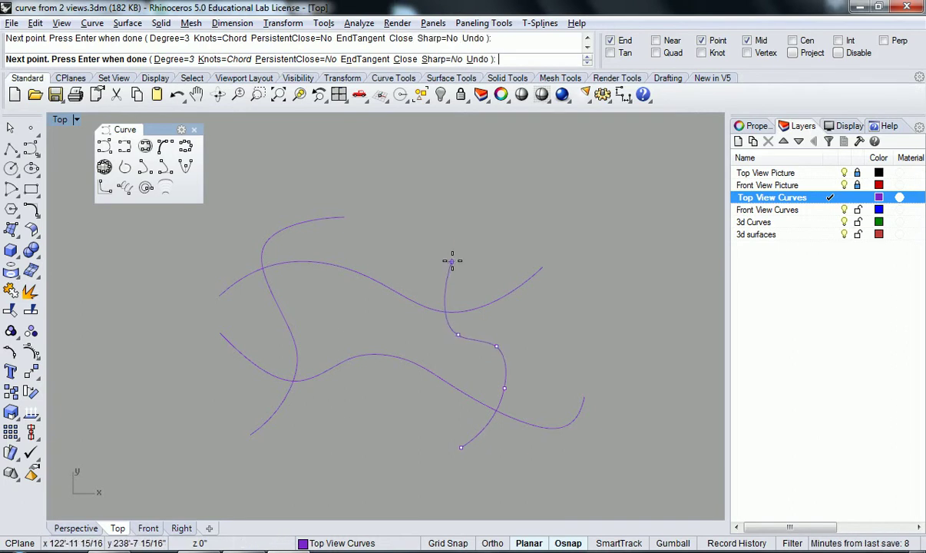
pyautogui.hotkey('ctrl', 'z')
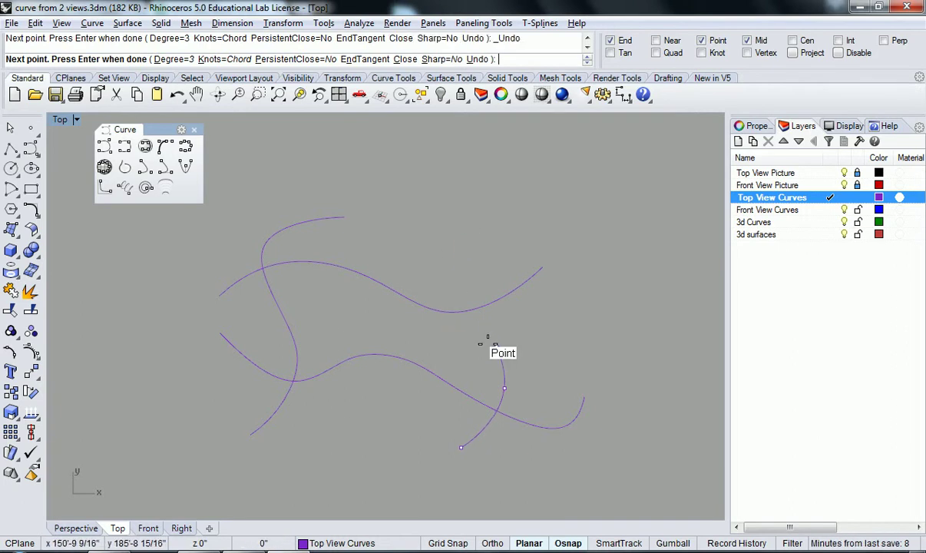
pyautogui.hotkey('ctrl', 'z')
pyautogui.click(491, 355)
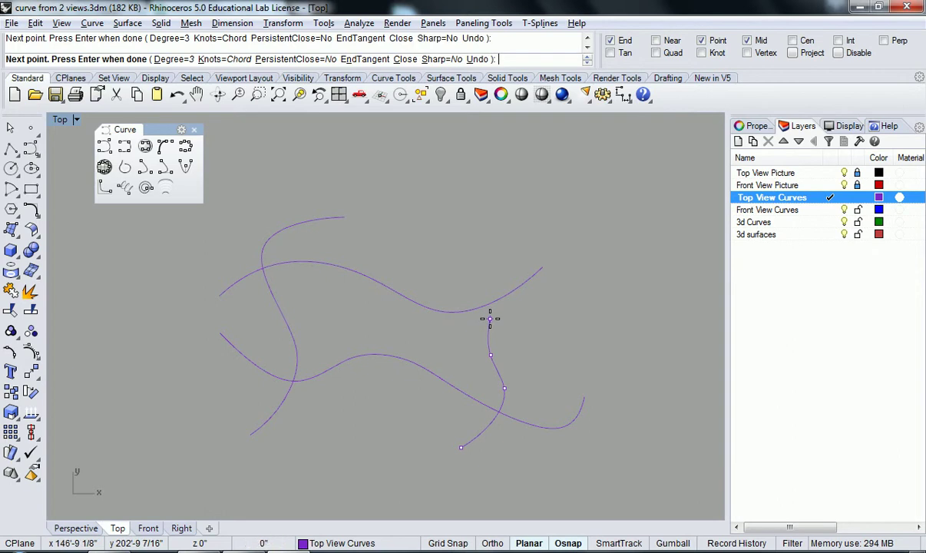
pyautogui.click(526, 249)
pyautogui.rightClick(526, 248)
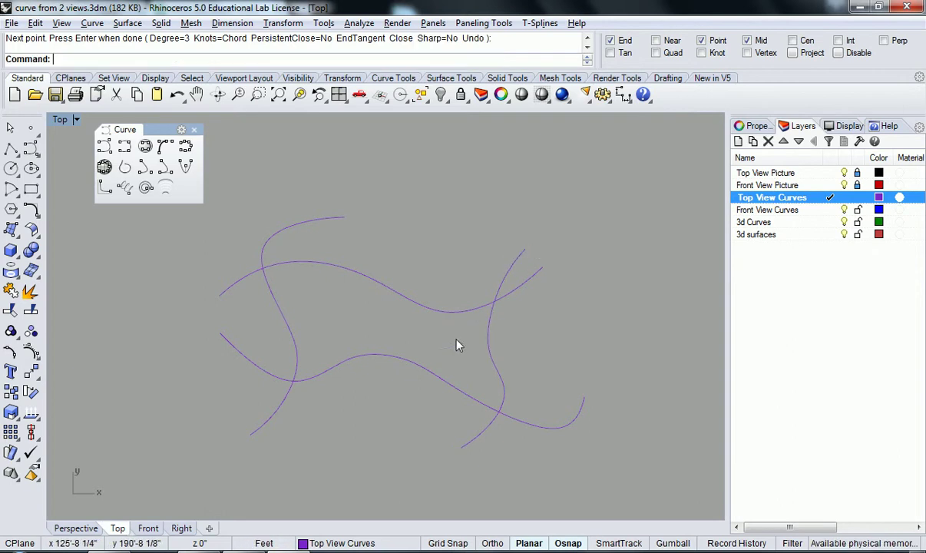
# - Select the four crossing curves and zoom to them in the maximized Perspective view
pyautogui.moveTo(439, 358); pyautogui.dragTo(447, 374, button='right')
pyautogui.moveTo(386, 393); pyautogui.dragTo(381, 374, button='right')
pyautogui.scroll(-2, 407, 367)
pyautogui.moveTo(537, 445); pyautogui.dragTo(524, 435, button='right')
pyautogui.moveTo(571, 445); pyautogui.dragTo(289, 246)
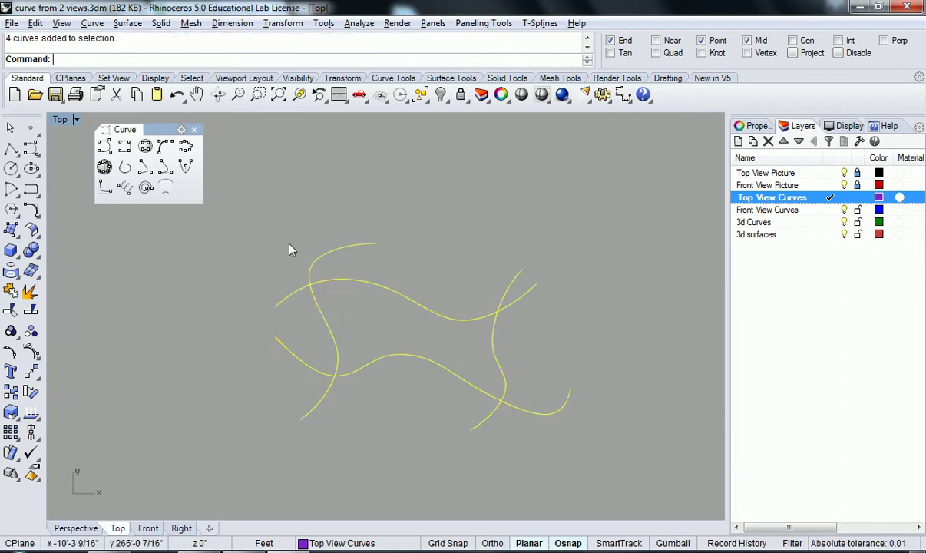
pyautogui.doubleClick(60, 119)
pyautogui.doubleClick(384, 118)
pyautogui.write('z')
pyautogui.press('Return')
pyautogui.write('s')
pyautogui.press('Return')
pyautogui.scroll(-6, 364, 252)
pyautogui.moveTo(364, 254); pyautogui.dragTo(354, 235, button='right')
pyautogui.scroll(1, 357, 244)
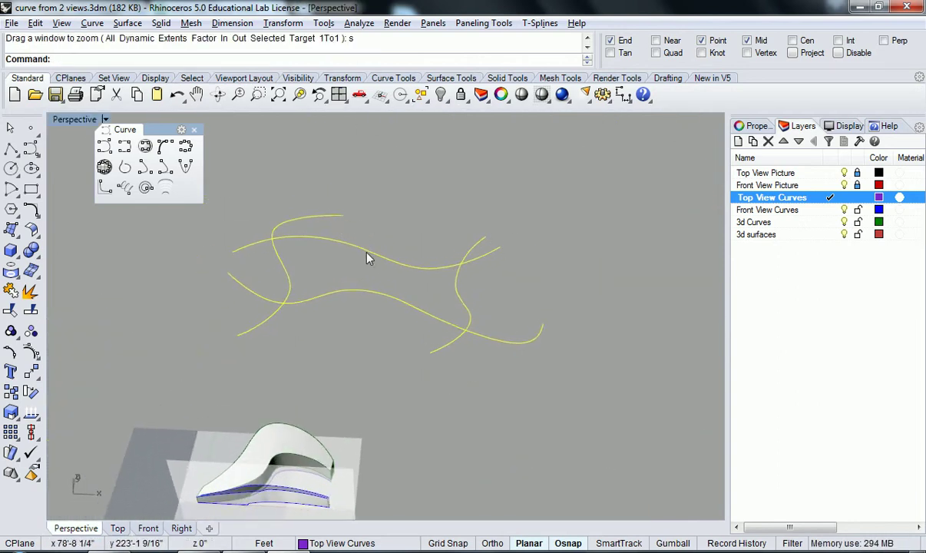
# - Extrude the four selected curves vertically by 100 feet
pyautogui.write('Extrude')
pyautogui.press('Return')
pyautogui.moveTo(365, 189); pyautogui.dragTo(364, 215, button='right')
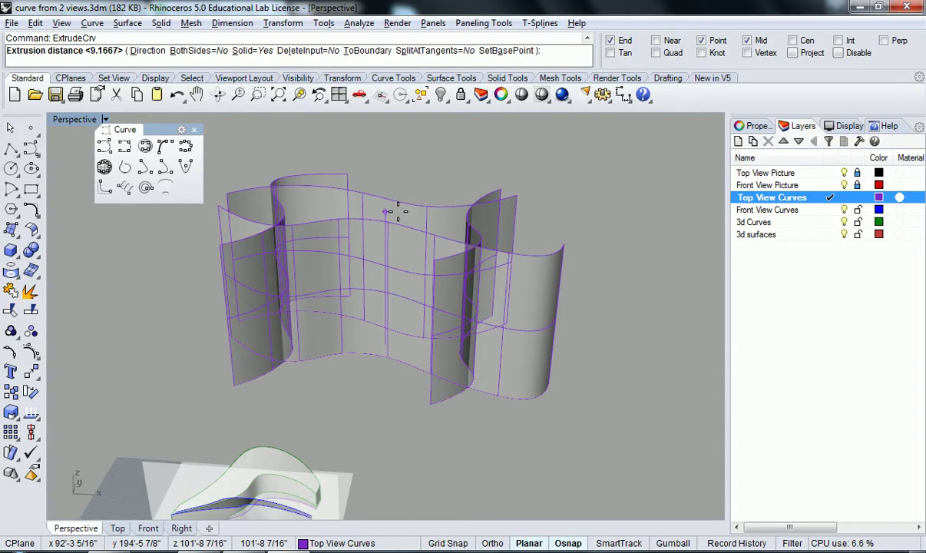
pyautogui.write('100')
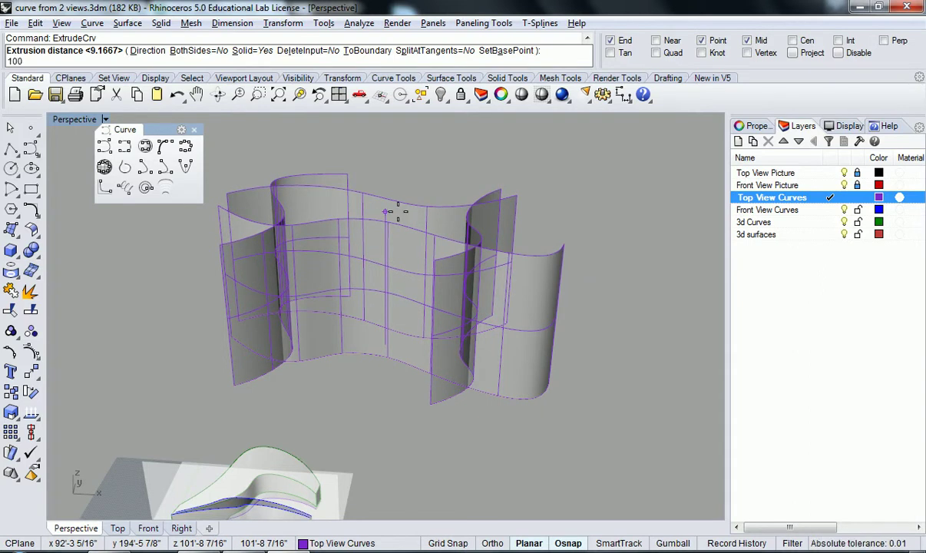
pyautogui.press('Return')
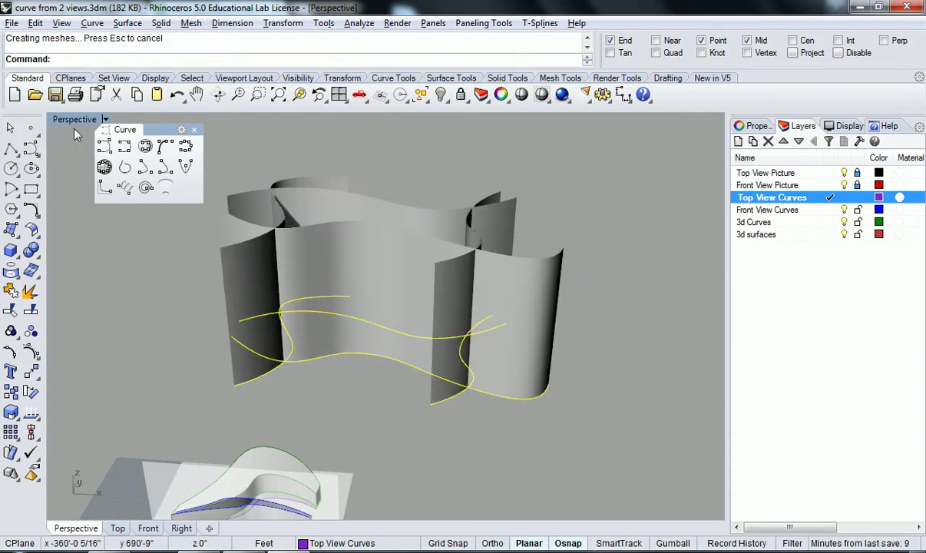
# - Set the Perspective view to Shaded display mode and inspect the extruded surfaces from above
pyautogui.click(106, 119)
pyautogui.click(143, 120)
pyautogui.moveTo(349, 351)
pyautogui.mouseDown(button='right')
pyautogui.moveTo(374, 393)
pyautogui.moveTo(424, 427)
pyautogui.moveTo(420, 116)
pyautogui.moveTo(399, 461)
pyautogui.moveTo(356, 463)
pyautogui.moveTo(368, 419)
pyautogui.moveTo(569, 319)
pyautogui.moveTo(568, 238)
pyautogui.moveTo(379, 275)
pyautogui.moveTo(323, 414)
pyautogui.moveTo(327, 434)
pyautogui.moveTo(366, 387)
pyautogui.moveTo(357, 384)
pyautogui.moveTo(356, 403)
pyautogui.mouseUp(button='right')
pyautogui.moveTo(475, 325); pyautogui.dragTo(276, 349, button='right')
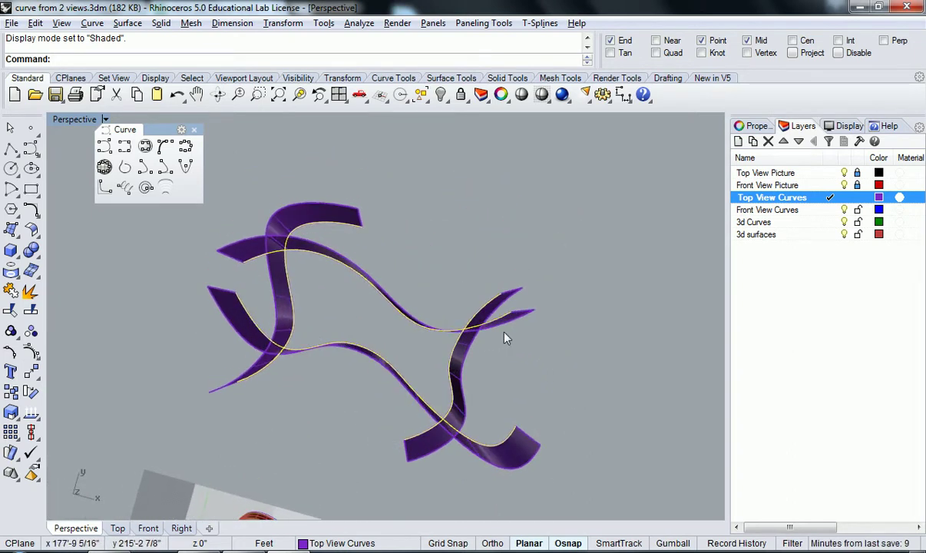
pyautogui.moveTo(486, 391); pyautogui.dragTo(473, 420, button='right')
# - Unlock the Front View Picture and Top View Picture layers and hide the old model with its curves and reference pictures
pyautogui.scroll(-5, 320, 412)
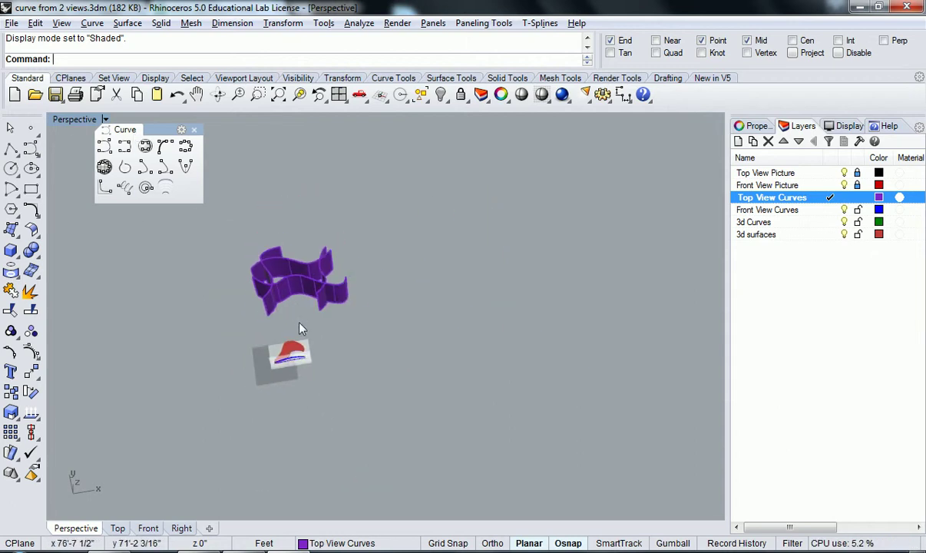
pyautogui.moveTo(473, 383); pyautogui.dragTo(475, 378, button='right')
pyautogui.click(858, 185)
pyautogui.click(858, 172)
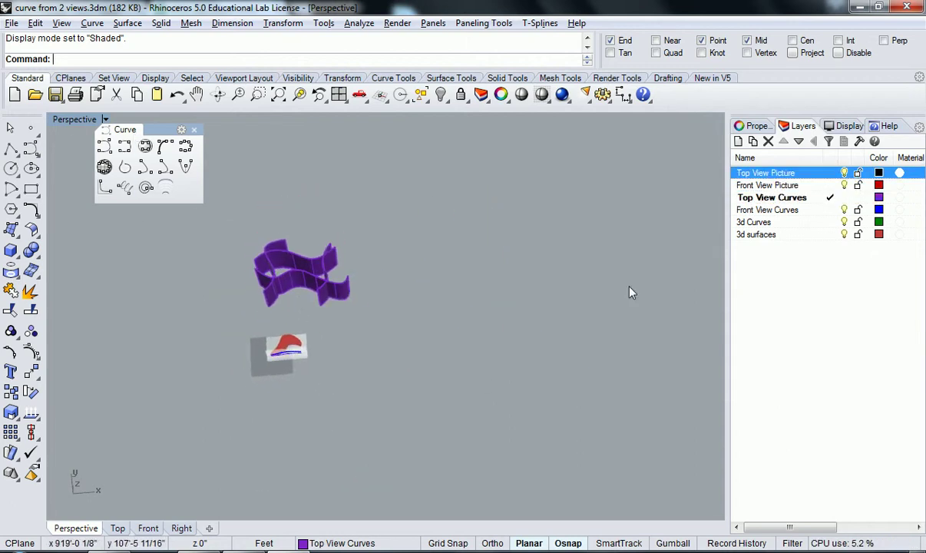
pyautogui.keyDown('shift'); pyautogui.moveTo(408, 368); pyautogui.dragTo(505, 340, button='right'); pyautogui.keyUp('shift')
pyautogui.moveTo(482, 383); pyautogui.dragTo(314, 294)
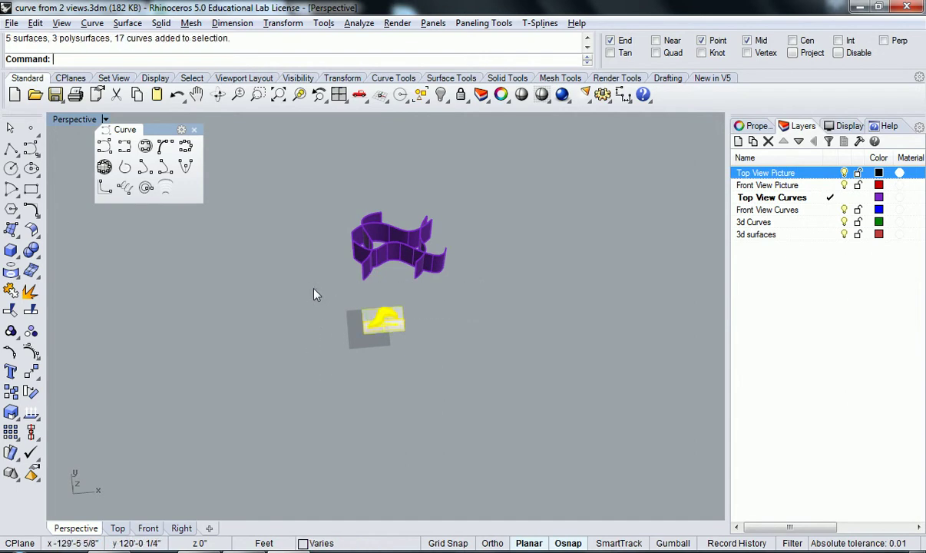
pyautogui.write('Hide')
pyautogui.press('Return')
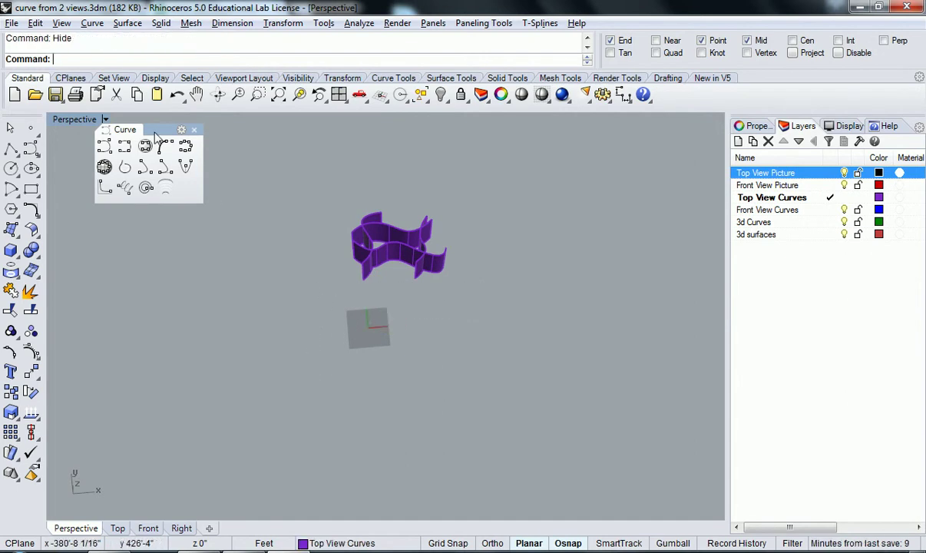
# - Restore the four-viewport layout and set the Front view to Shaded display mode, framing the extruded surfaces
pyautogui.doubleClick(77, 120)
pyautogui.scroll(-10, 151, 384)
pyautogui.moveTo(180, 390); pyautogui.dragTo(207, 421, button='right')
pyautogui.scroll(5, 214, 410)
pyautogui.moveTo(129, 387); pyautogui.dragTo(138, 376, button='right')
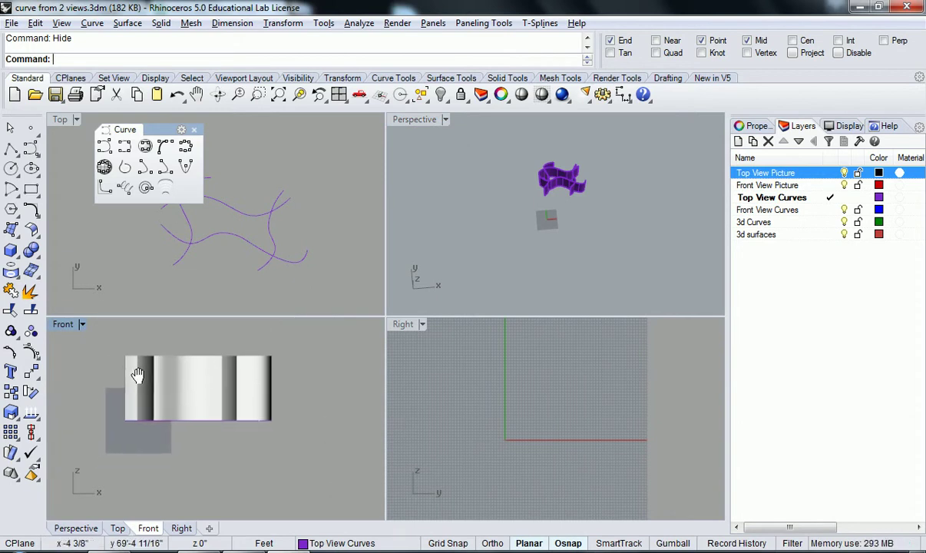
pyautogui.click(62, 324)
pyautogui.click(161, 119)
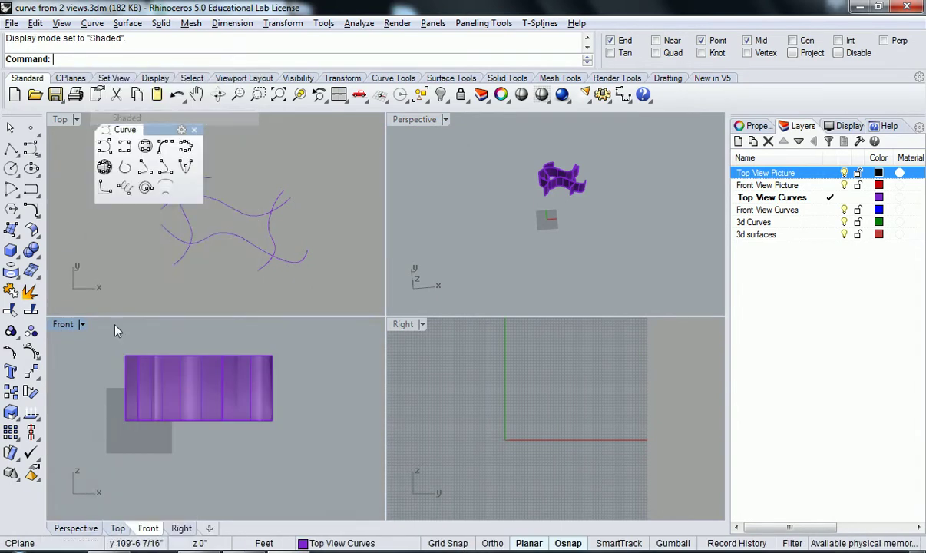
pyautogui.scroll(-2, 109, 420)
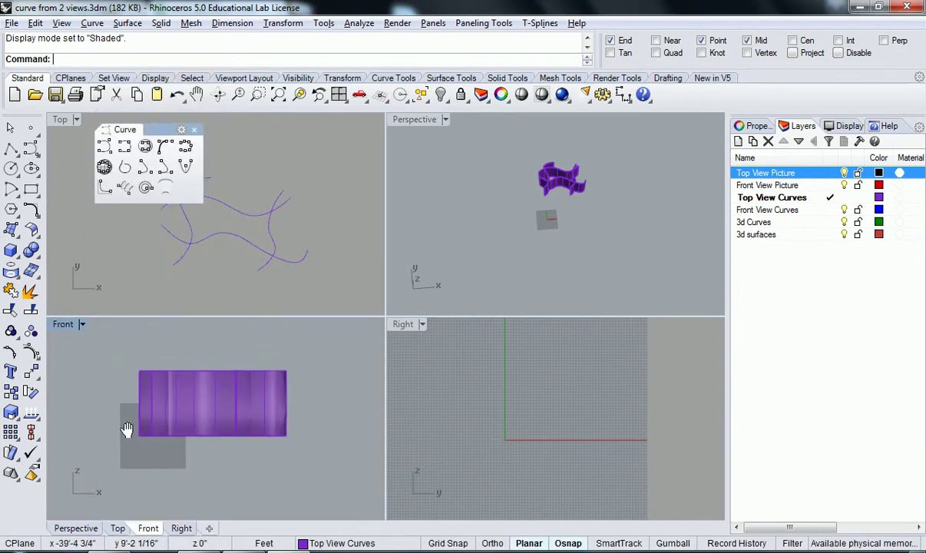
# - Turn off object snaps and draw a four-point wavy interpolated curve across the upper part of the extruded surfaces in the Front view
pyautogui.click(125, 147)
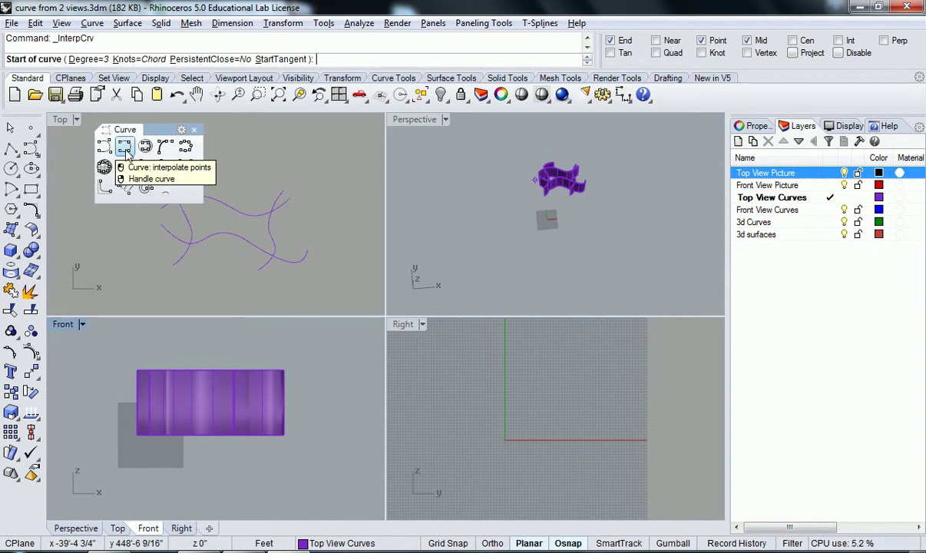
pyautogui.click(96, 406)
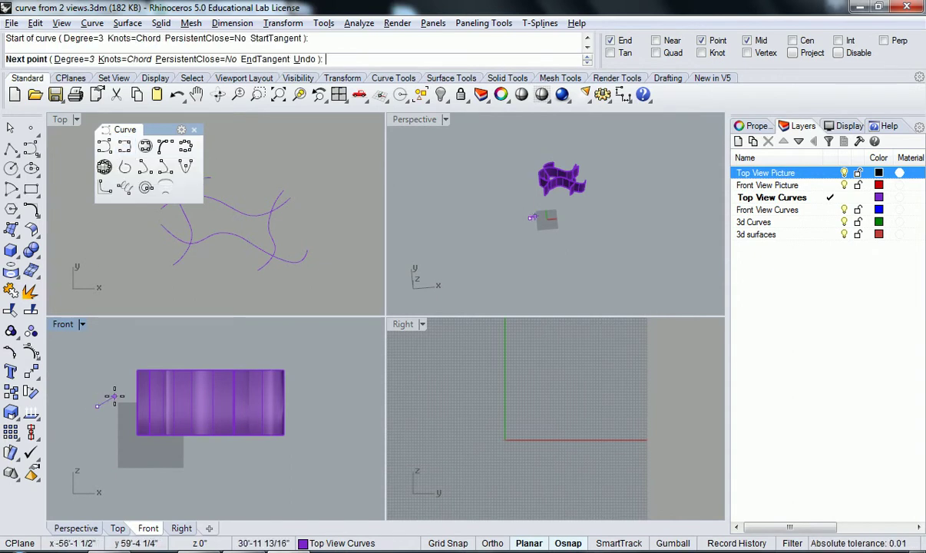
pyautogui.click(569, 543)
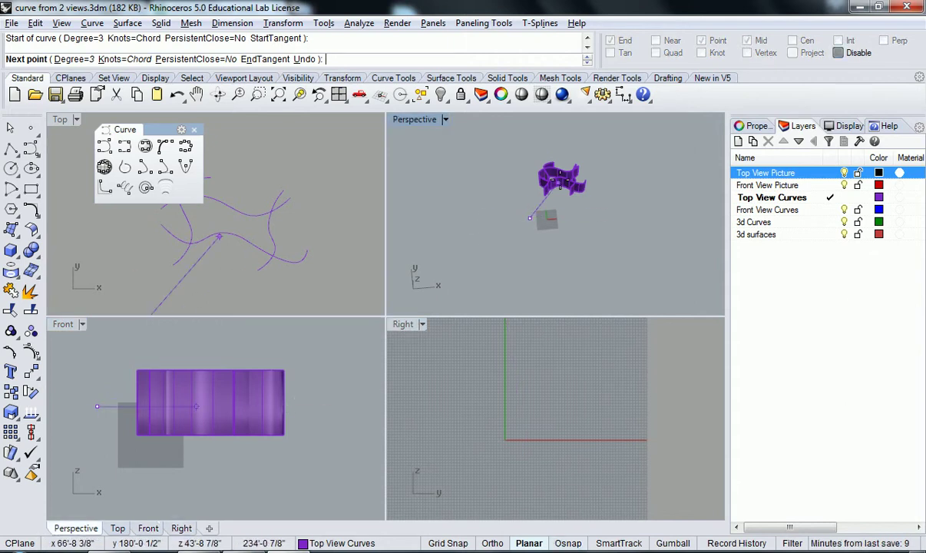
pyautogui.click(183, 385)
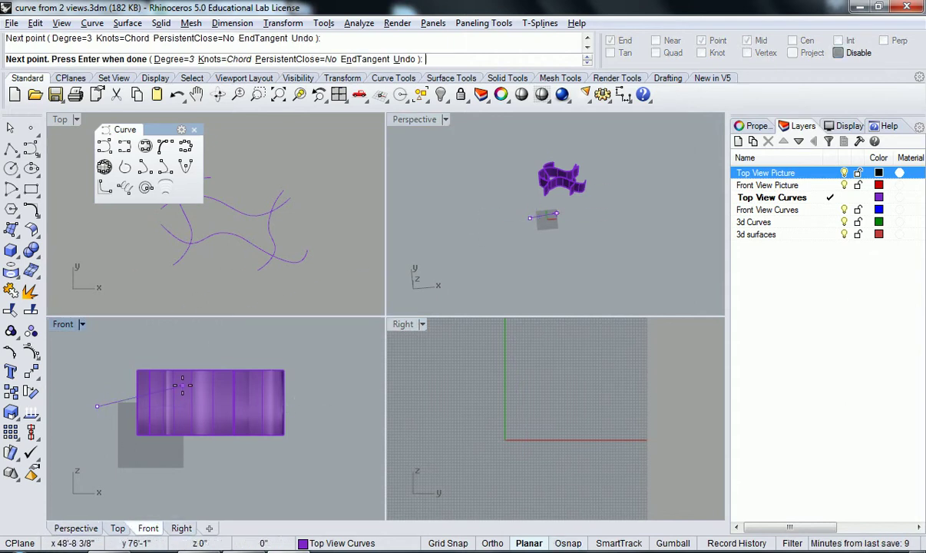
pyautogui.click(244, 406)
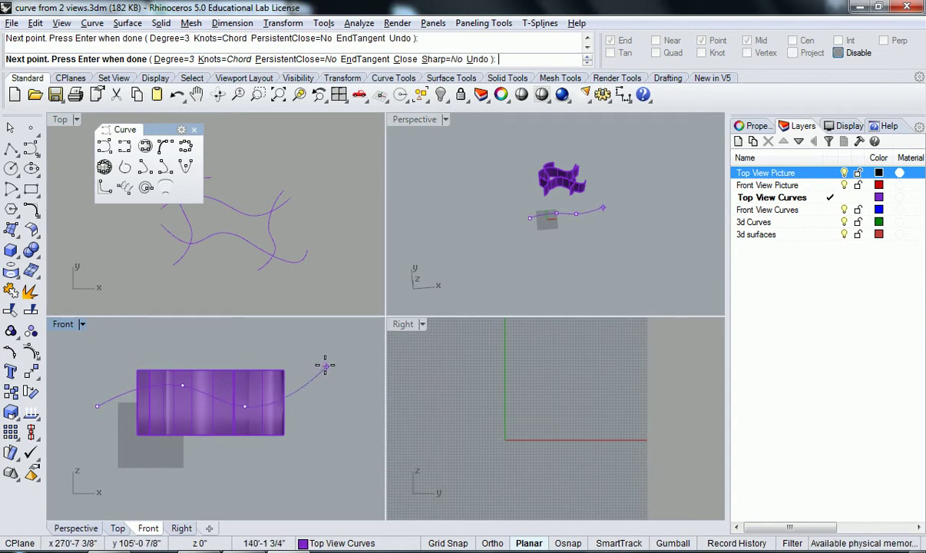
pyautogui.click(304, 356)
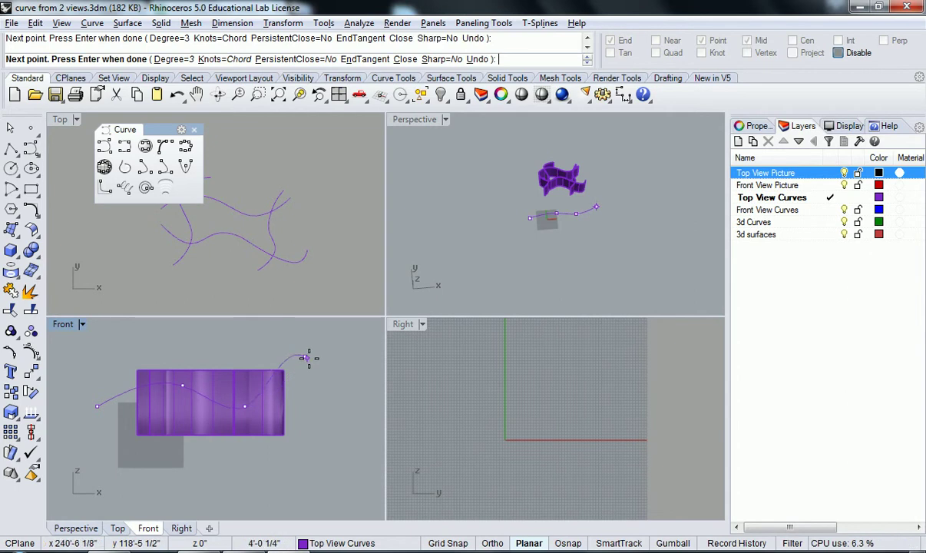
pyautogui.press('Return')
pyautogui.scroll(3, 123, 470)
pyautogui.press('Return')
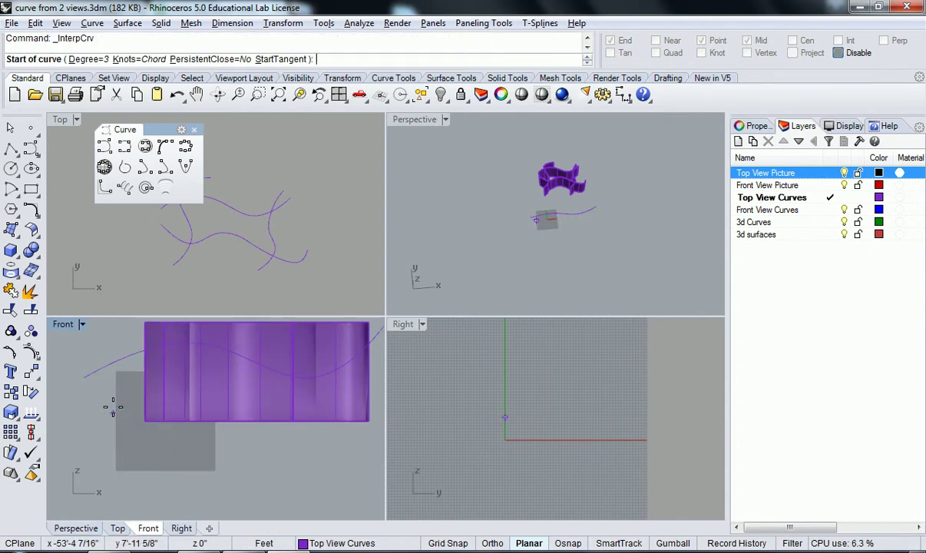
pyautogui.click(114, 387)
pyautogui.click(161, 407)
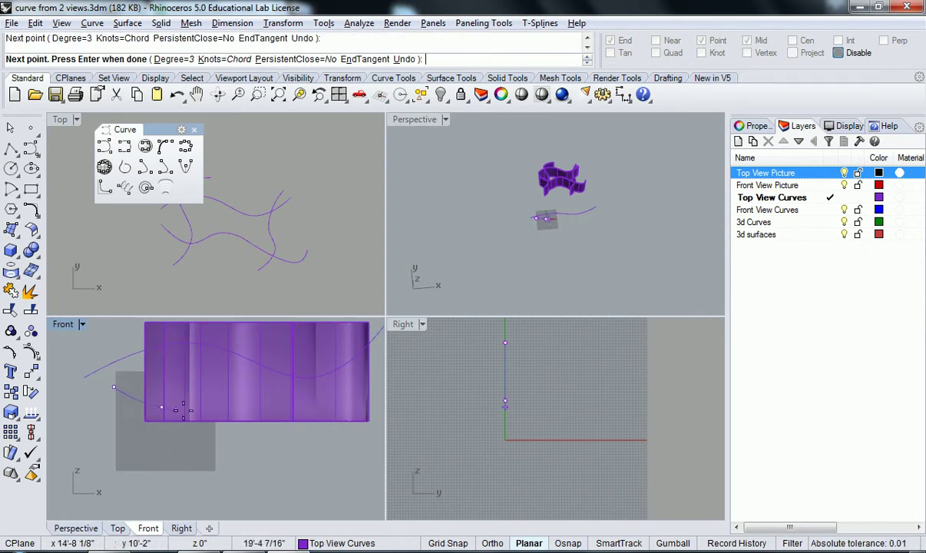
pyautogui.click(244, 400)
pyautogui.click(295, 407)
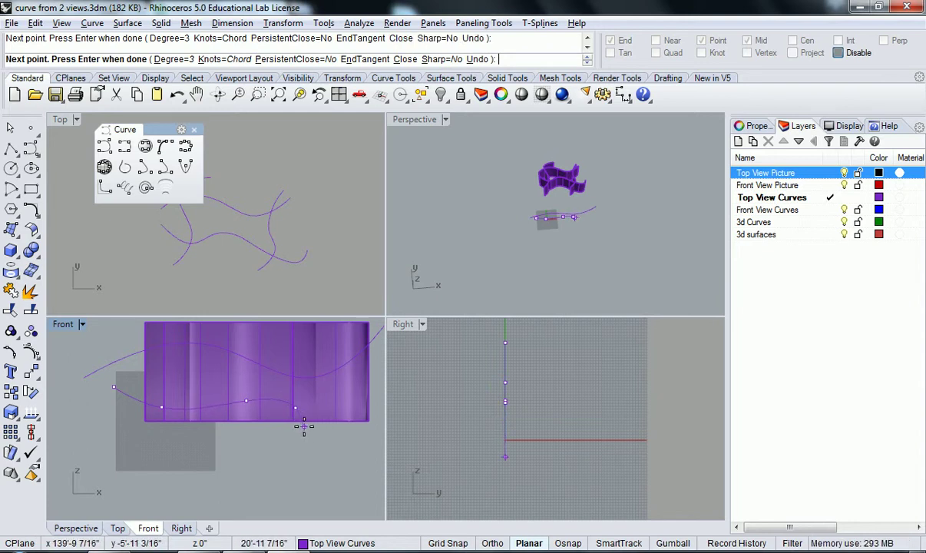
pyautogui.press('Return')
pyautogui.moveTo(274, 440); pyautogui.dragTo(241, 456, button='right')
pyautogui.press('Return')
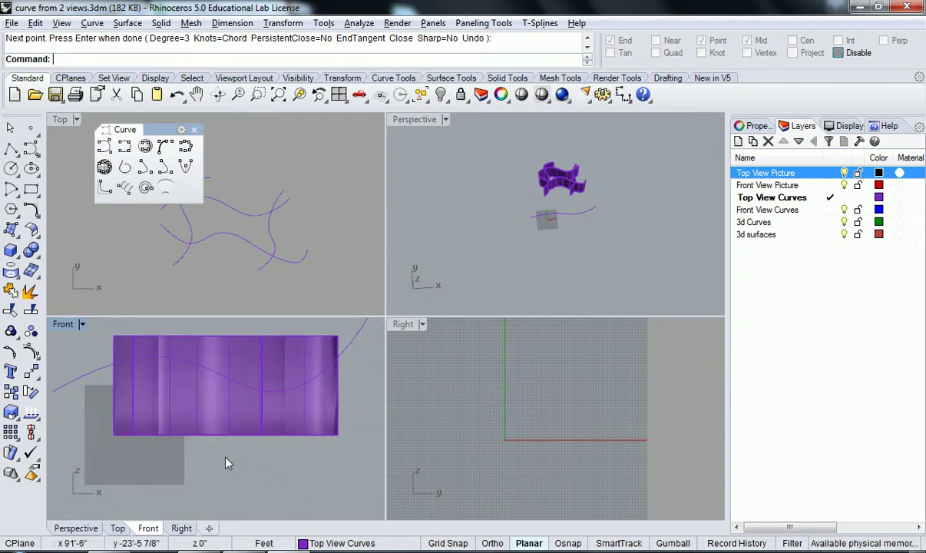
# - Draw a lower interpolated curve across the surfaces in the Front view, through 0,0,0, with its last point placed horizontally beyond it using Ortho
pyautogui.press('Return')
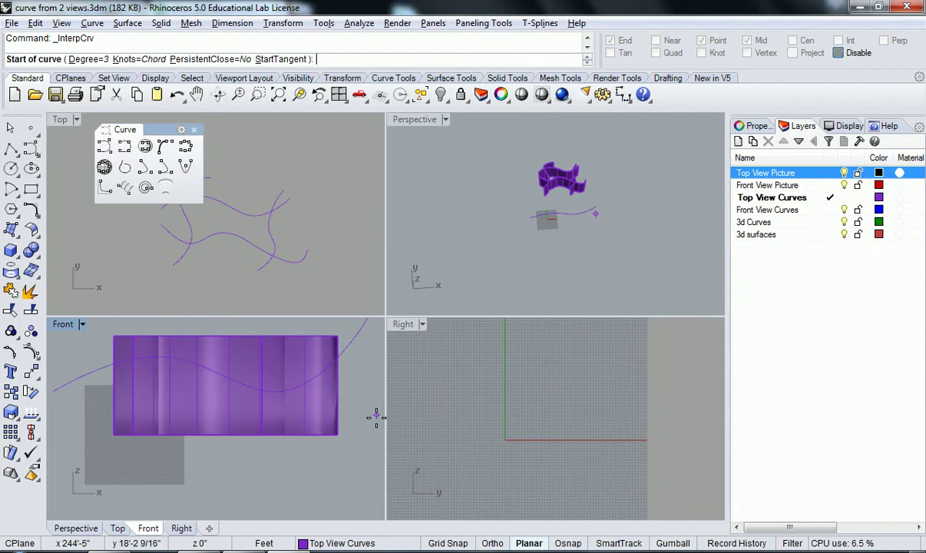
pyautogui.click(370, 405)
pyautogui.click(312, 423)
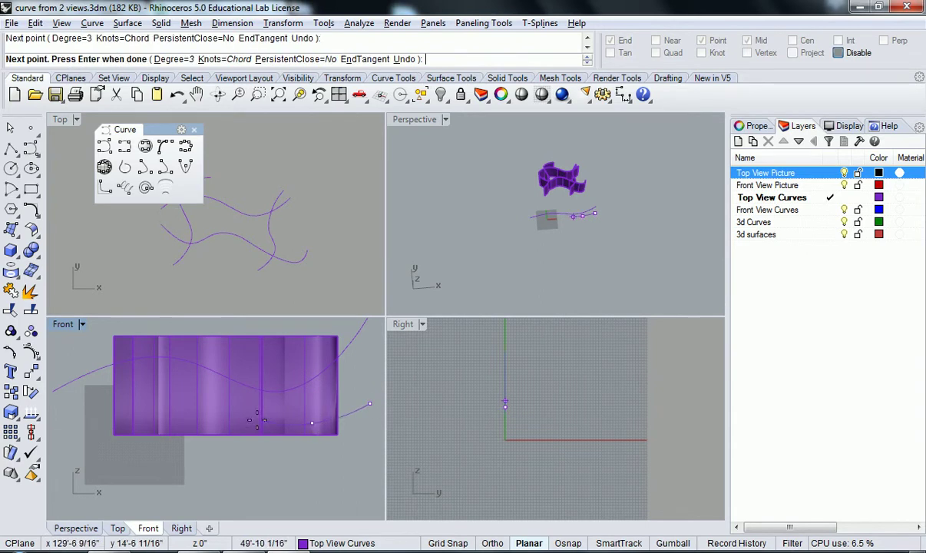
pyautogui.click(231, 417)
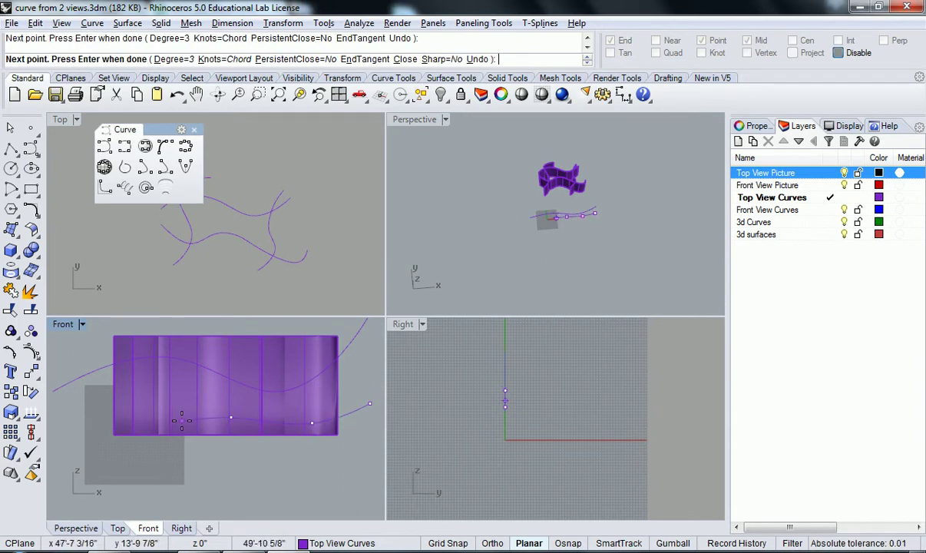
pyautogui.write('0,0,0')
pyautogui.press('Return')
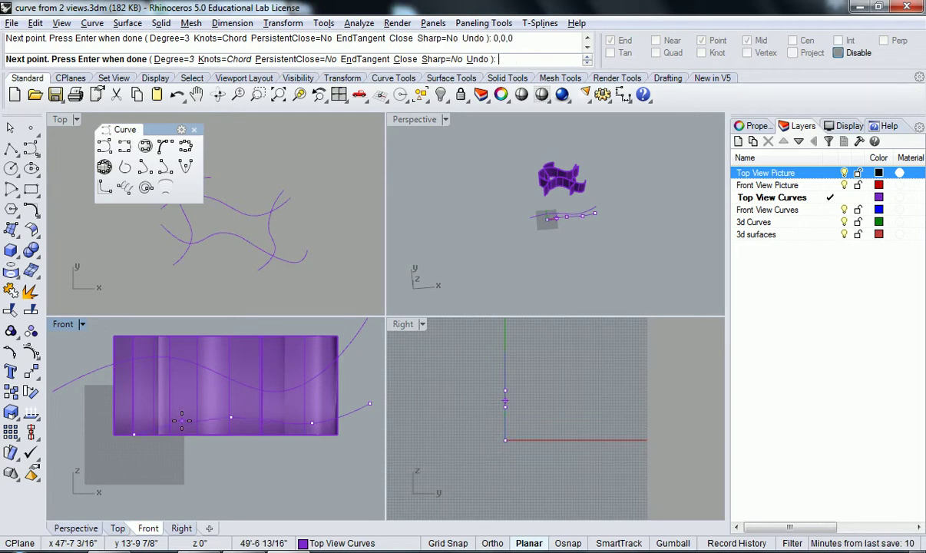
pyautogui.moveTo(88, 449); pyautogui.dragTo(139, 444, button='right')
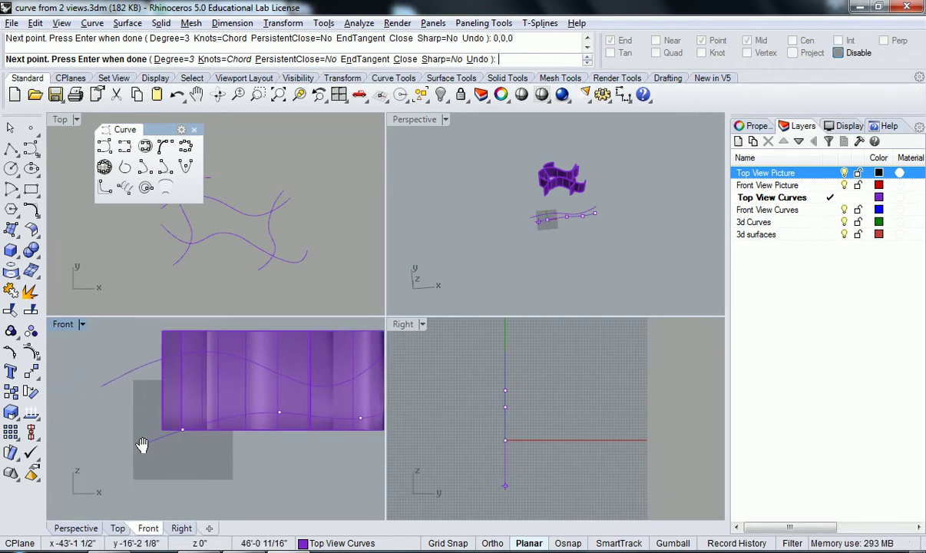
pyautogui.press('F8')
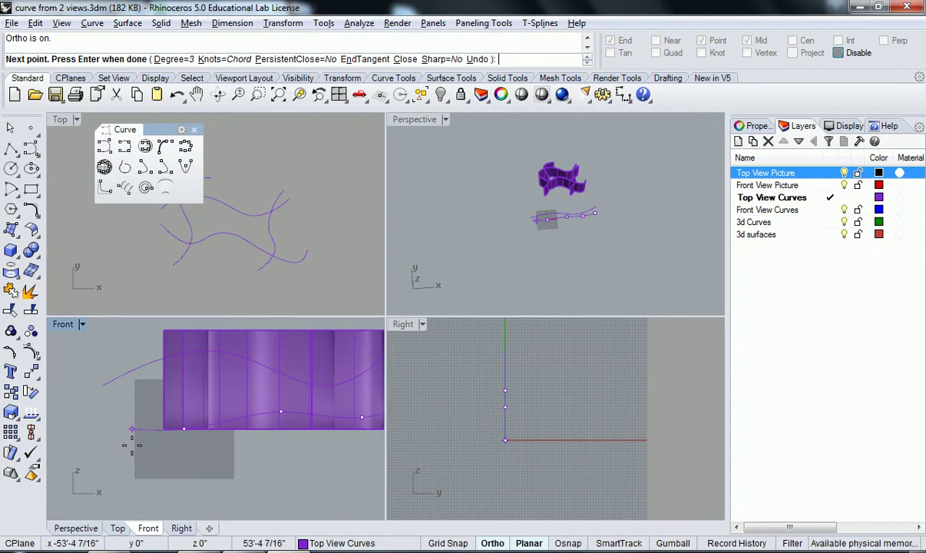
pyautogui.click(138, 422)
pyautogui.press('Return')
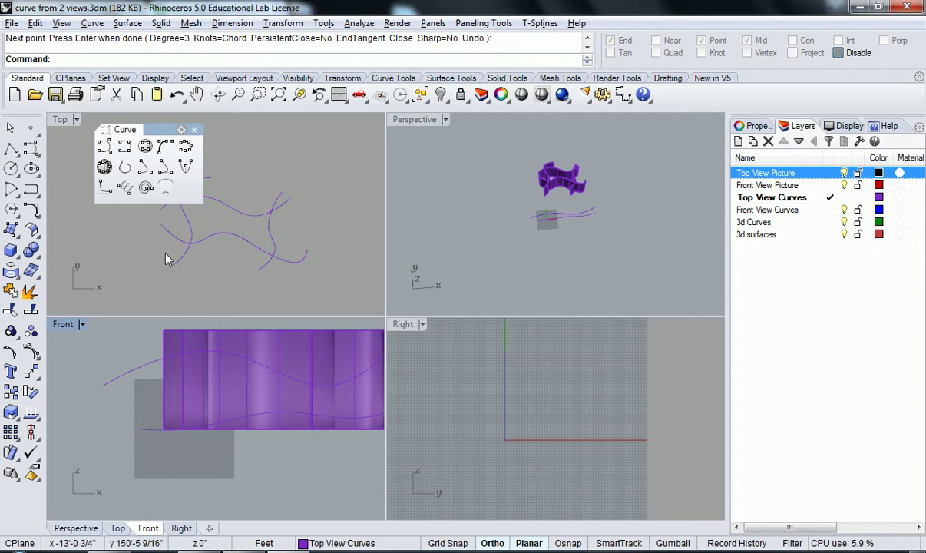
# - Select the two Front view curves and extrude them horizontally far enough to pass through all the vertical surfaces
pyautogui.scroll(-6, 225, 381)
pyautogui.moveTo(226, 400); pyautogui.dragTo(200, 420, button='right')
pyautogui.moveTo(318, 433); pyautogui.dragTo(299, 353)
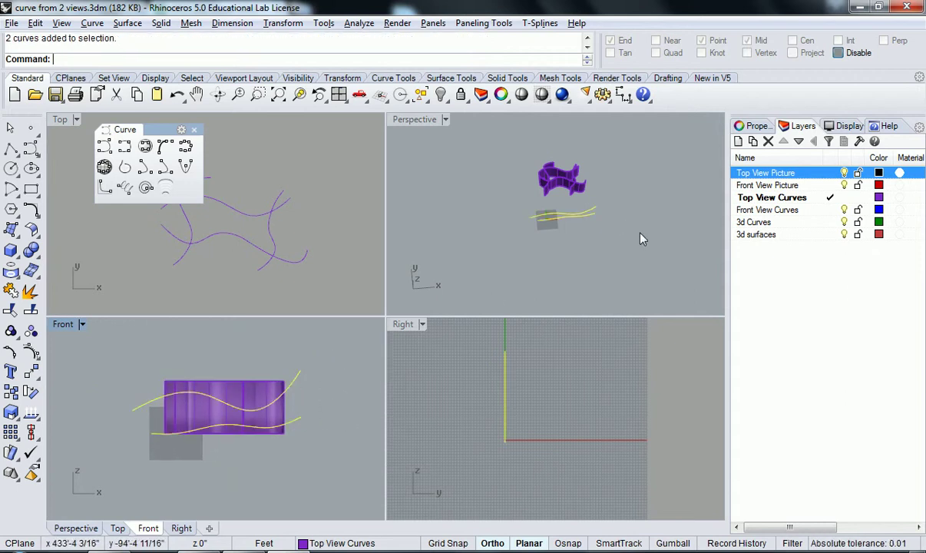
pyautogui.moveTo(604, 219); pyautogui.dragTo(553, 203, button='right')
pyautogui.moveTo(463, 243); pyautogui.dragTo(541, 250, button='right')
pyautogui.write('ExtrudeCrv')
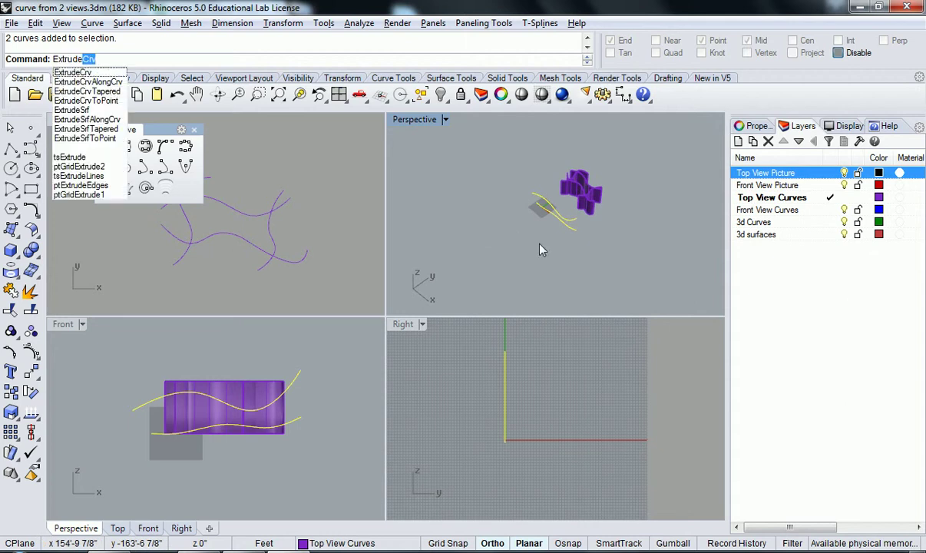
pyautogui.press('Return')
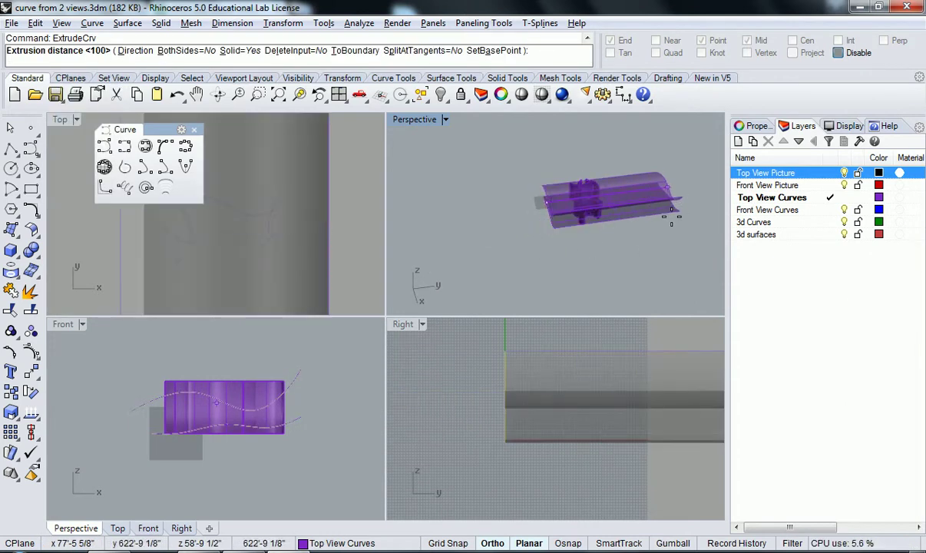
pyautogui.click(636, 216)
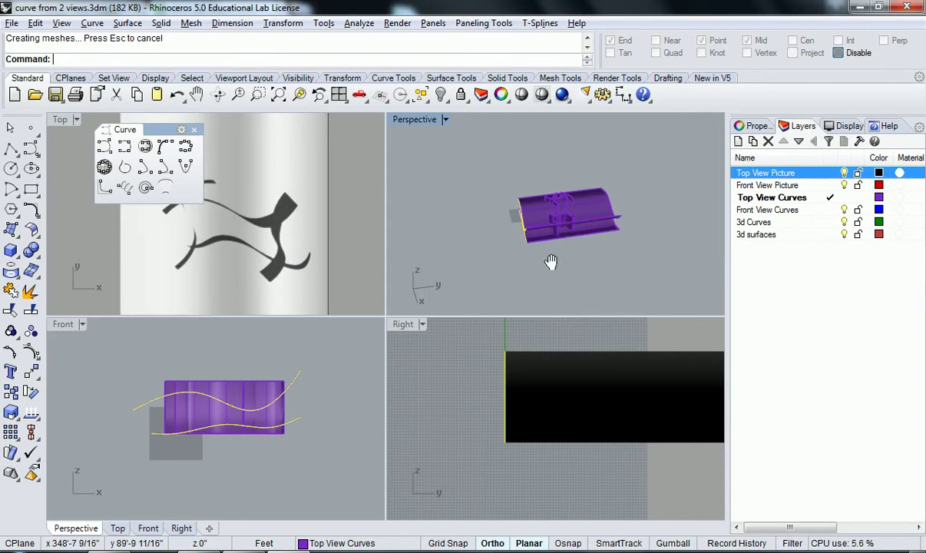
# - Close the floating Curve toolbar and set the Top view to Shaded display mode
pyautogui.click(194, 130)
pyautogui.click(76, 119)
pyautogui.click(124, 118)
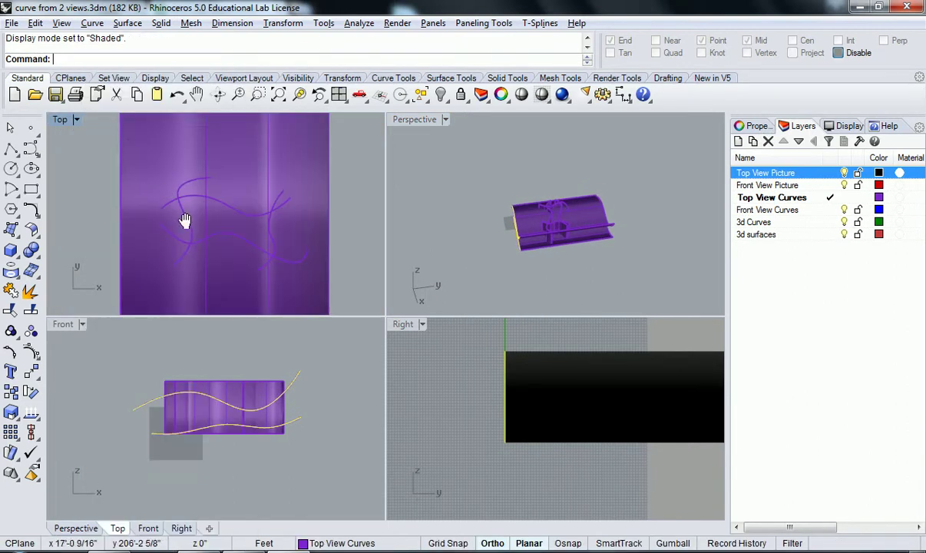
pyautogui.moveTo(179, 225); pyautogui.dragTo(182, 216, button='right')
# - Zoom the Perspective view to all objects, clear the selection and maximize that viewport
pyautogui.moveTo(463, 240); pyautogui.dragTo(665, 288, button='right')
pyautogui.hotkey('ctrl', 'a')
pyautogui.write('z')
pyautogui.press('Return')
pyautogui.write('s')
pyautogui.press('Return')
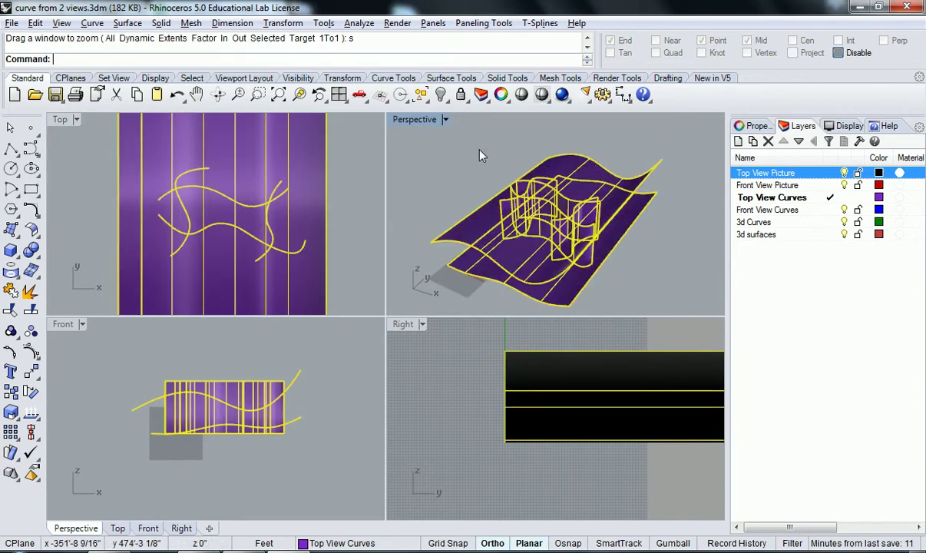
pyautogui.click(479, 155)
pyautogui.doubleClick(415, 119)
# - Enable the Gumball and raise the lower wavy surface's left end edge slightly so the surface cuts fully through the vertical surfaces
pyautogui.moveTo(350, 284); pyautogui.dragTo(442, 217, button='right')
pyautogui.scroll(12, 300, 377)
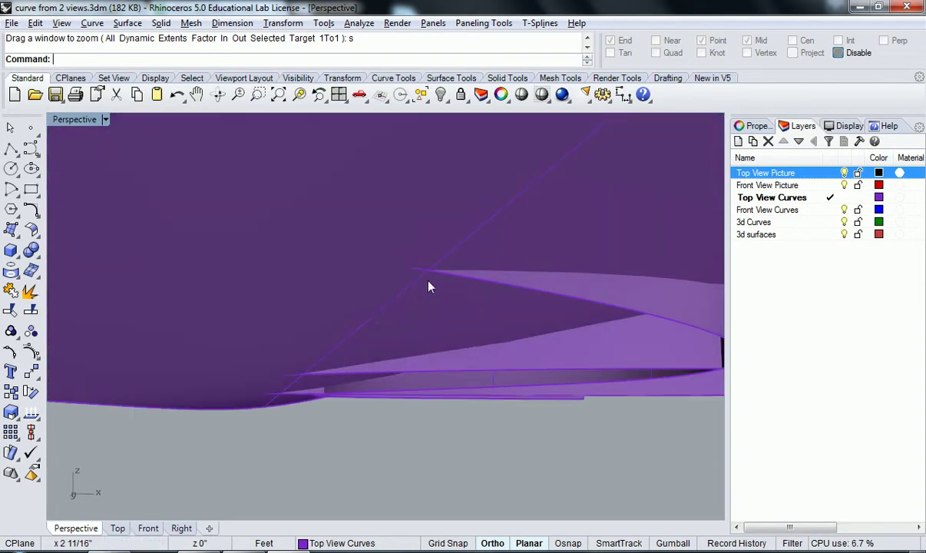
pyautogui.click(472, 277)
pyautogui.moveTo(325, 472); pyautogui.dragTo(328, 420, button='right')
pyautogui.scroll(-4, 195, 401)
pyautogui.moveTo(196, 401); pyautogui.dragTo(198, 438, button='right')
pyautogui.click(667, 546)
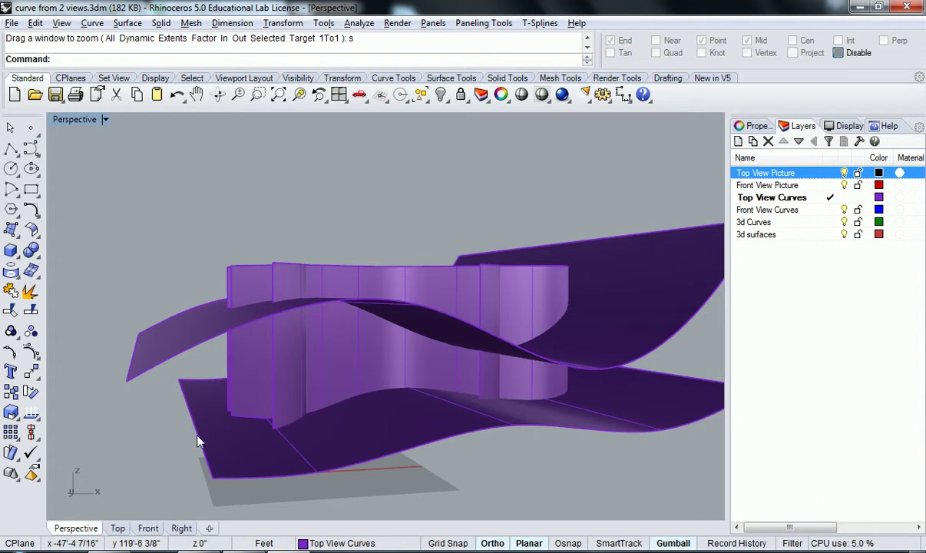
pyautogui.click(202, 443)
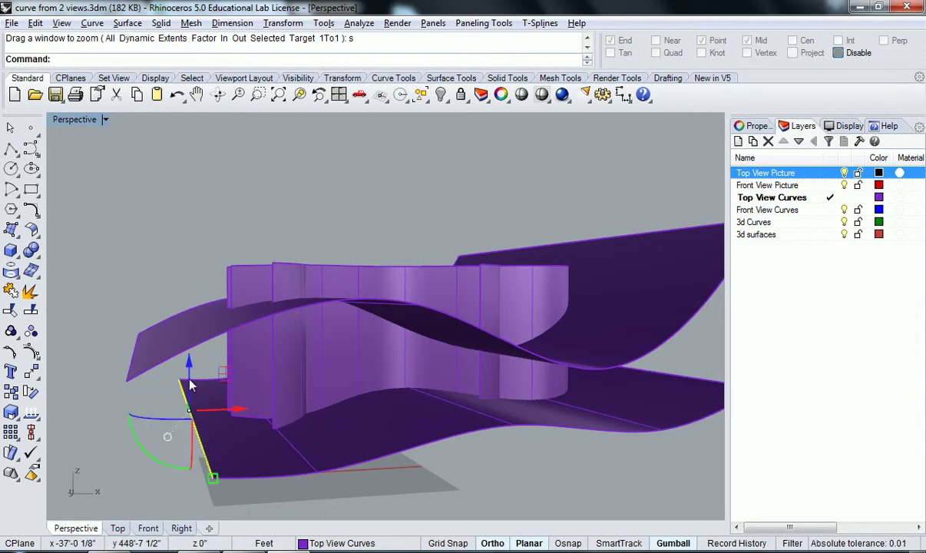
pyautogui.moveTo(189, 379); pyautogui.dragTo(192, 365, button='right')
pyautogui.moveTo(191, 359); pyautogui.dragTo(197, 351)
pyautogui.click(302, 437)
pyautogui.moveTo(301, 437); pyautogui.dragTo(341, 466, button='right')
pyautogui.scroll(-3, 338, 484)
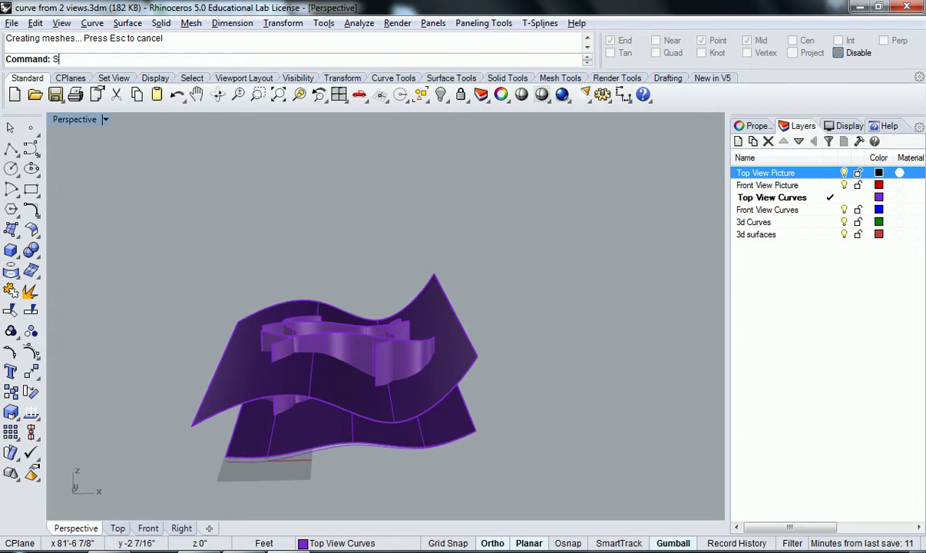
# - Select all curves in the model and hide them
pyautogui.write('Crv')
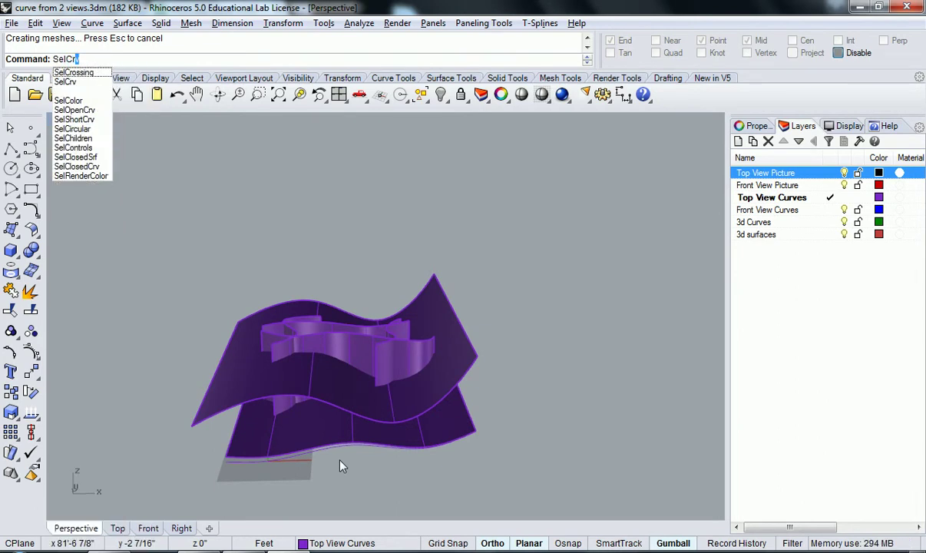
pyautogui.press('Return')
pyautogui.write('hide')
pyautogui.press('BackSpace')
pyautogui.press('BackSpace')
pyautogui.press('BackSpace')
pyautogui.press('BackSpace')
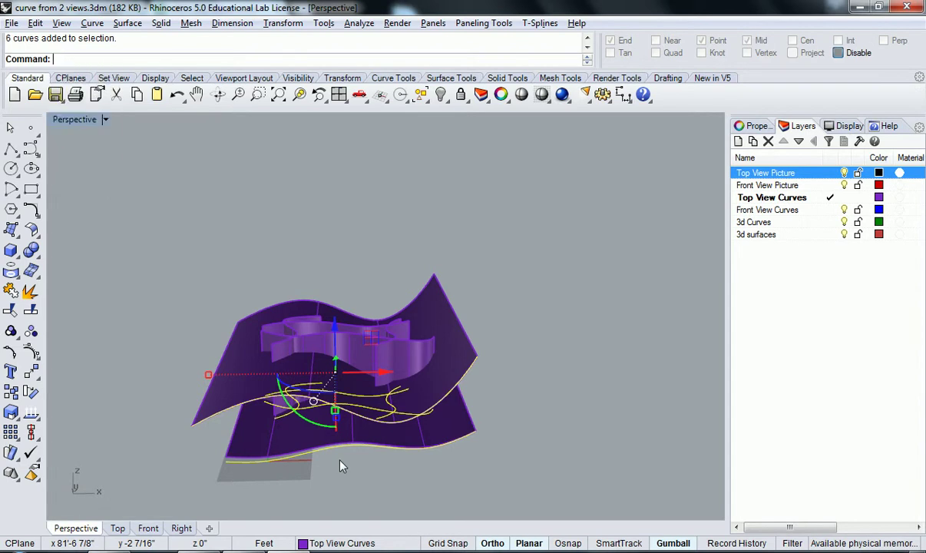
pyautogui.write('hide')
pyautogui.press('Return')
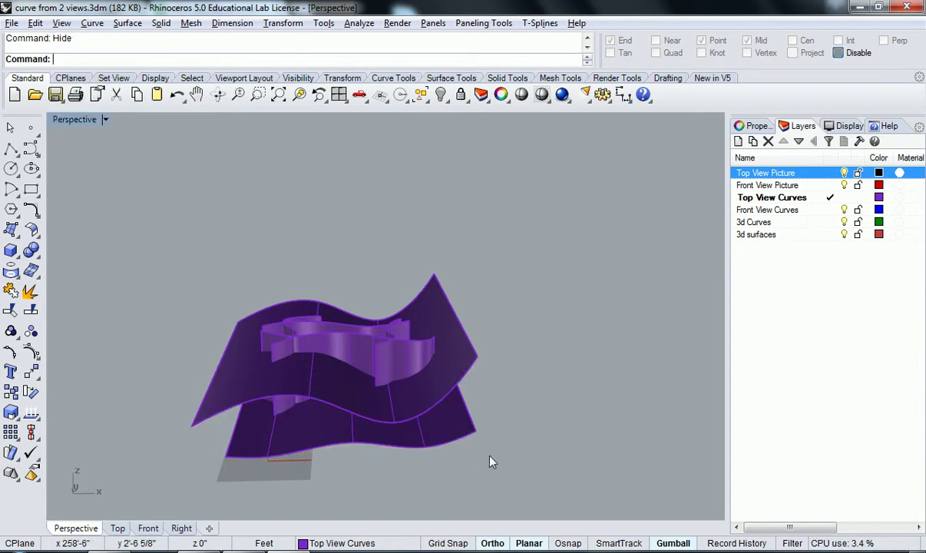
# - Try to duplicate all surfaces sideways with the Gumball, and undo both that copy and the hiding of the curves
pyautogui.keyDown('shift'); pyautogui.moveTo(494, 462); pyautogui.dragTo(488, 434, button='right'); pyautogui.keyUp('shift')
pyautogui.moveTo(172, 229); pyautogui.dragTo(169, 220)
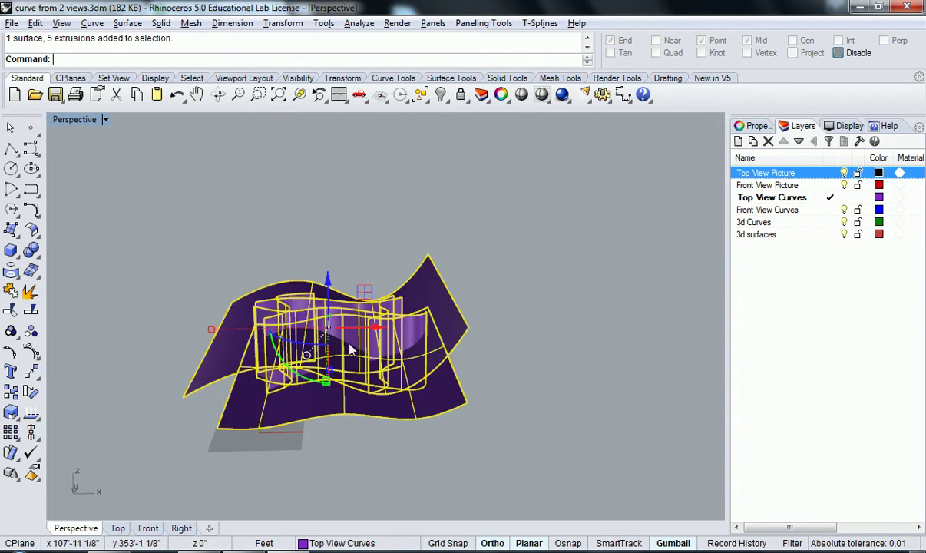
pyautogui.keyDown('ctrl'); pyautogui.moveTo(382, 332); pyautogui.dragTo(584, 311); pyautogui.keyUp('ctrl')
pyautogui.hotkey('ctrl', 'z')
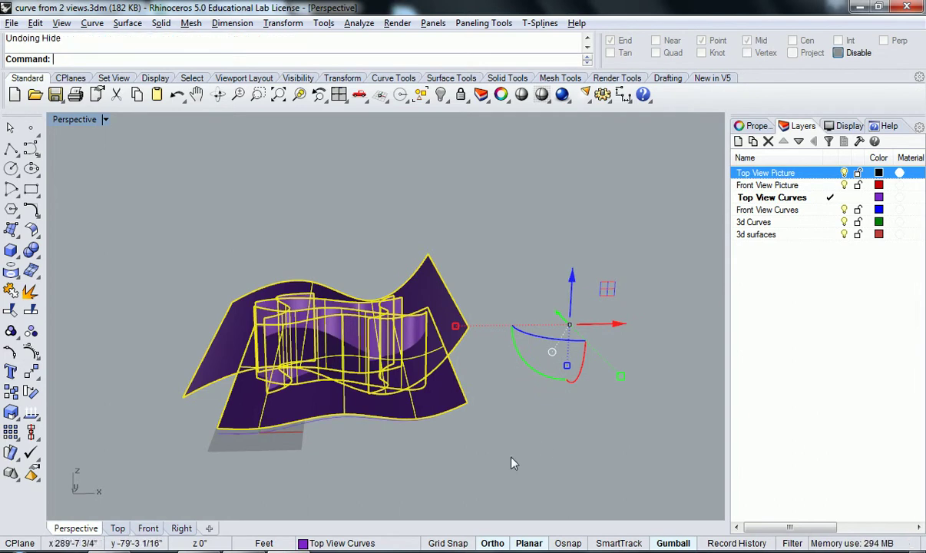
# - Copy all surfaces and curves along the X direction to place a duplicate set beside the original
pyautogui.hotkey('ctrl', 'a')
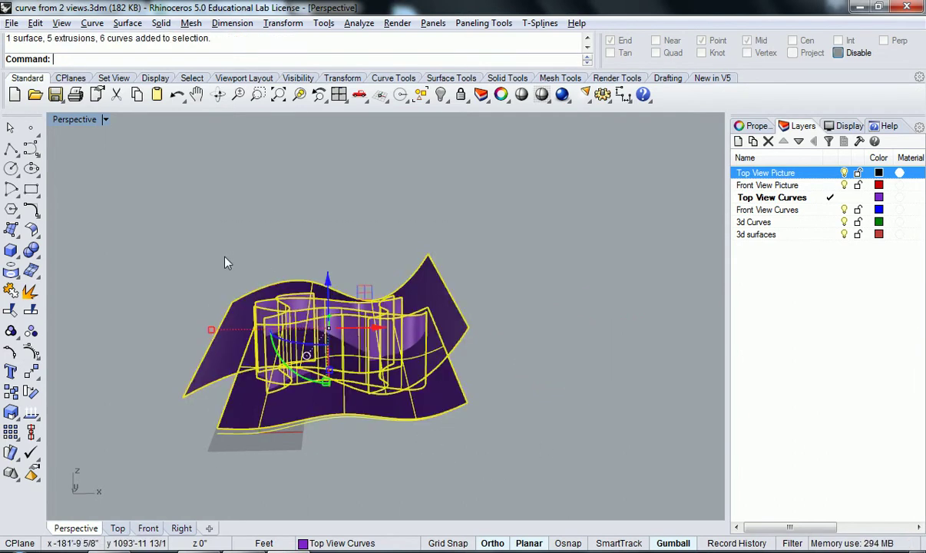
pyautogui.write('Copy')
pyautogui.press('Return')
pyautogui.click(283, 458)
pyautogui.click(687, 466)
pyautogui.press('Escape')
pyautogui.press('Escape')
# - Hide every curve in both the original and the copied set, leaving only the surfaces
pyautogui.write('SelC')
pyautogui.press('Return')
pyautogui.hotkey('ctrl', 'h')
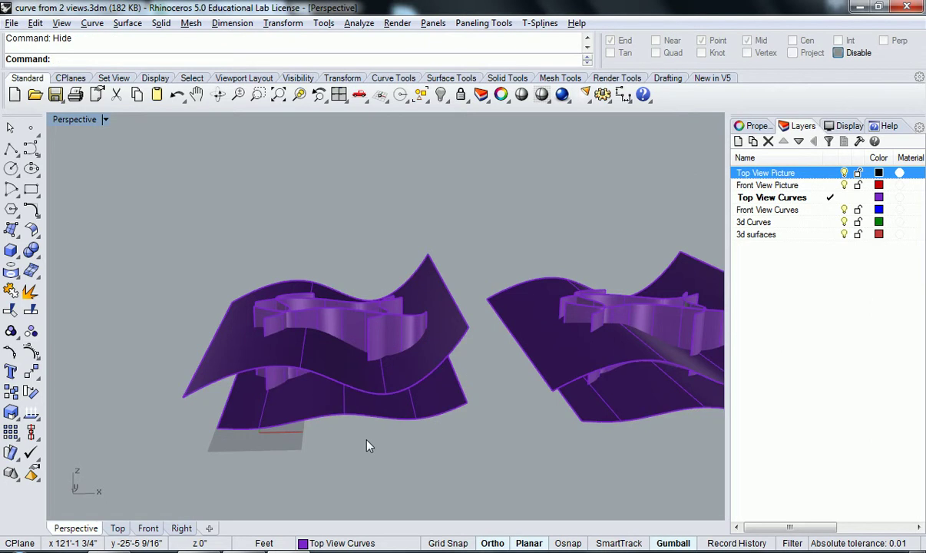
# - Create a closed solid from all the intersecting extruded surfaces of the original set with Create Solid
pyautogui.moveTo(401, 410); pyautogui.dragTo(430, 422, button='right')
pyautogui.click(128, 23)
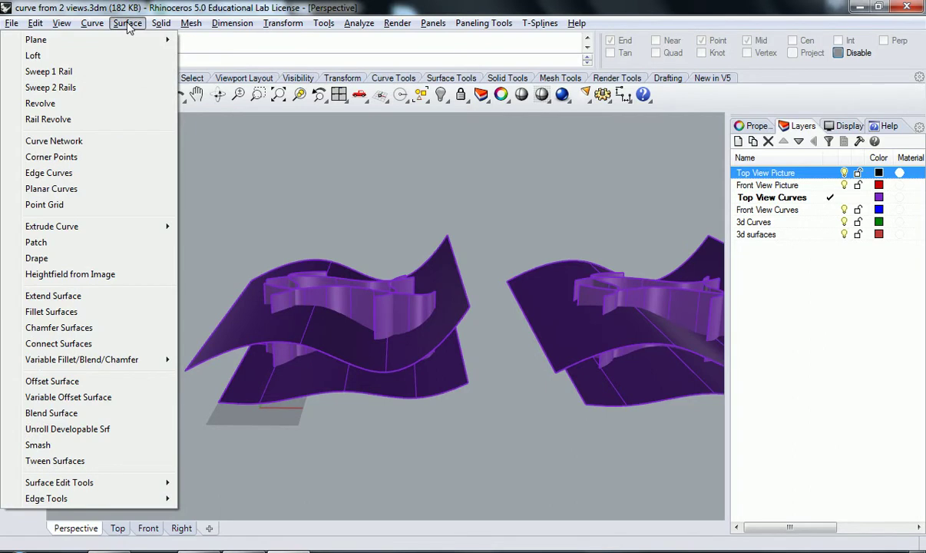
pyautogui.moveTo(97, 25)
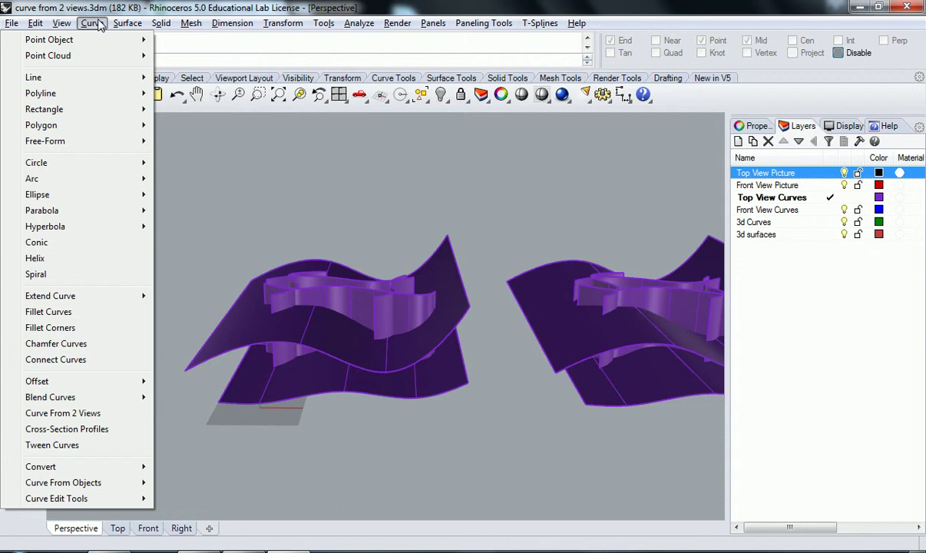
pyautogui.moveTo(167, 28)
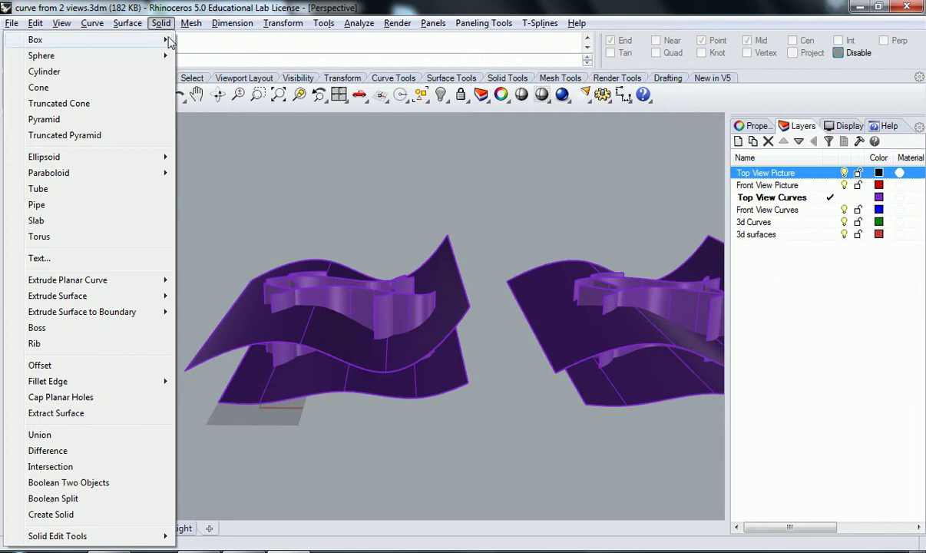
pyautogui.click(91, 516)
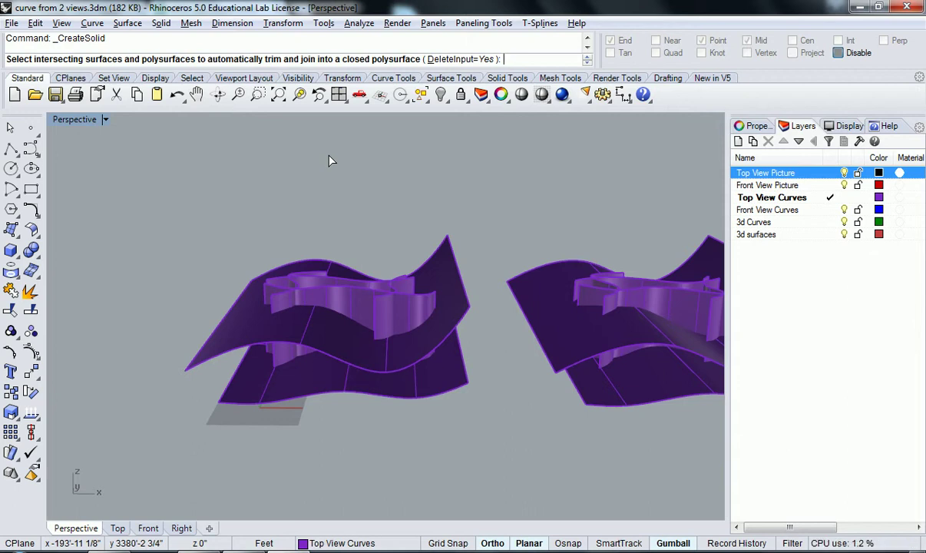
pyautogui.moveTo(337, 345); pyautogui.dragTo(484, 432, button='right')
pyautogui.moveTo(514, 473); pyautogui.dragTo(191, 231)
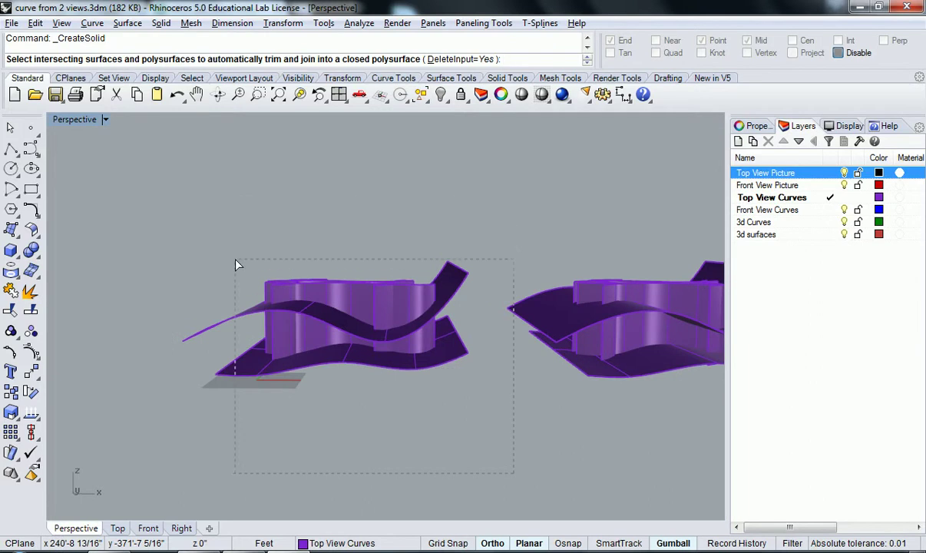
pyautogui.moveTo(495, 458); pyautogui.dragTo(490, 449)
pyautogui.moveTo(247, 238); pyautogui.dragTo(198, 203)
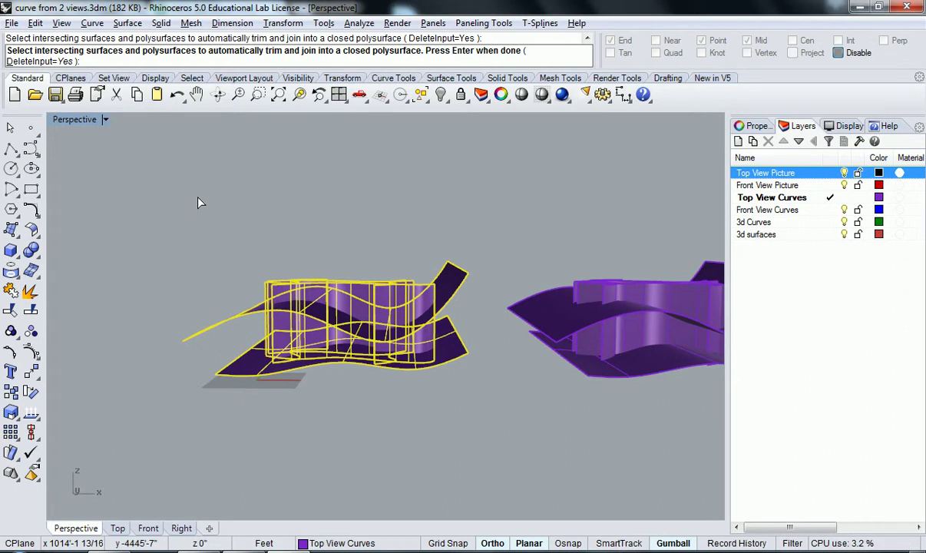
pyautogui.press('Return')
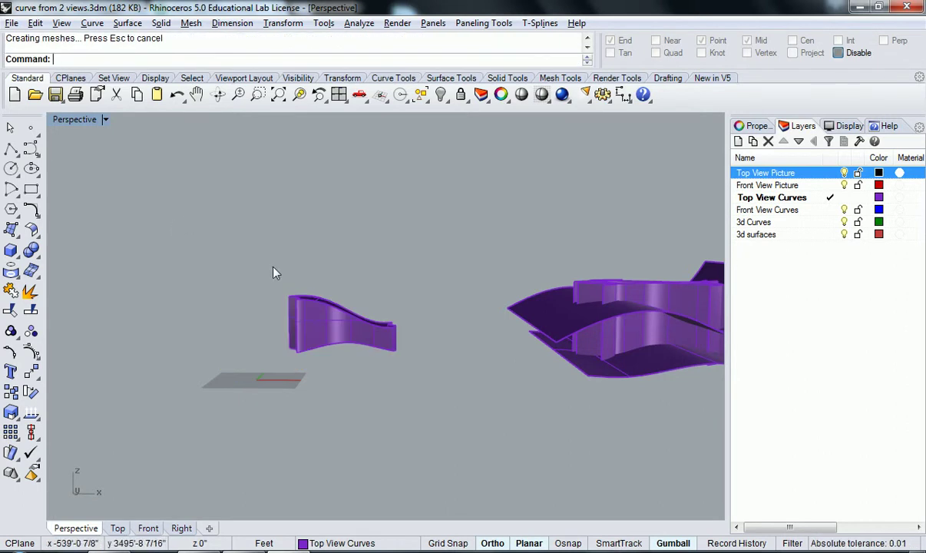
# - Zoom to the new solid and examine it from several angles and in the four-viewport layout
pyautogui.moveTo(302, 269); pyautogui.dragTo(302, 344, button='right')
pyautogui.click(309, 326)
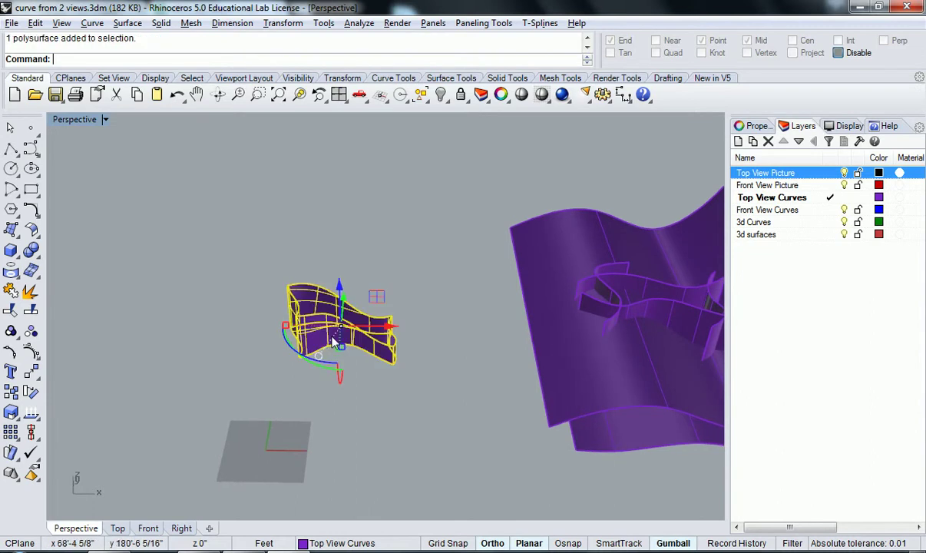
pyautogui.write('zs')
pyautogui.press('Return')
pyautogui.press('Escape')
pyautogui.moveTo(326, 304); pyautogui.dragTo(606, 251, button='right')
pyautogui.moveTo(271, 309); pyautogui.dragTo(374, 483, button='right')
pyautogui.scroll(-2, 302, 371)
pyautogui.doubleClick(80, 120)
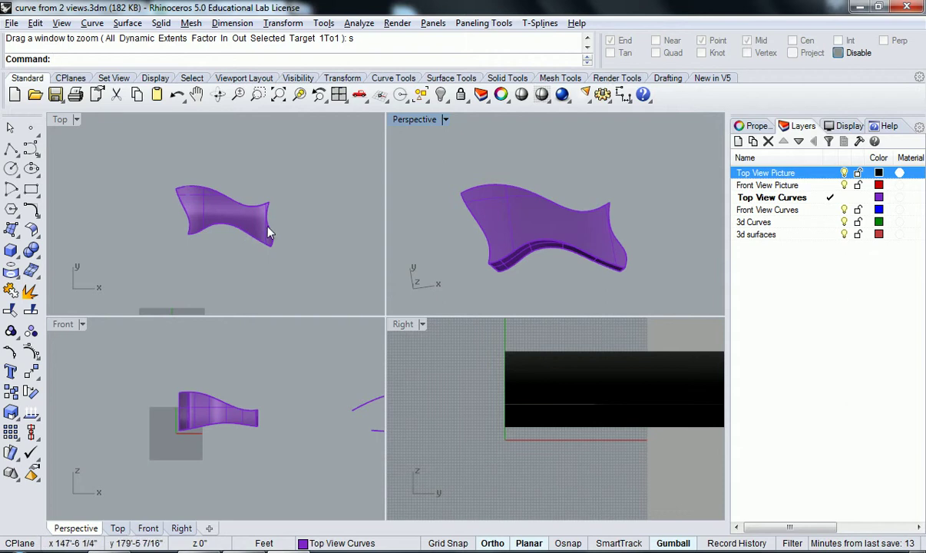
pyautogui.click(333, 234)
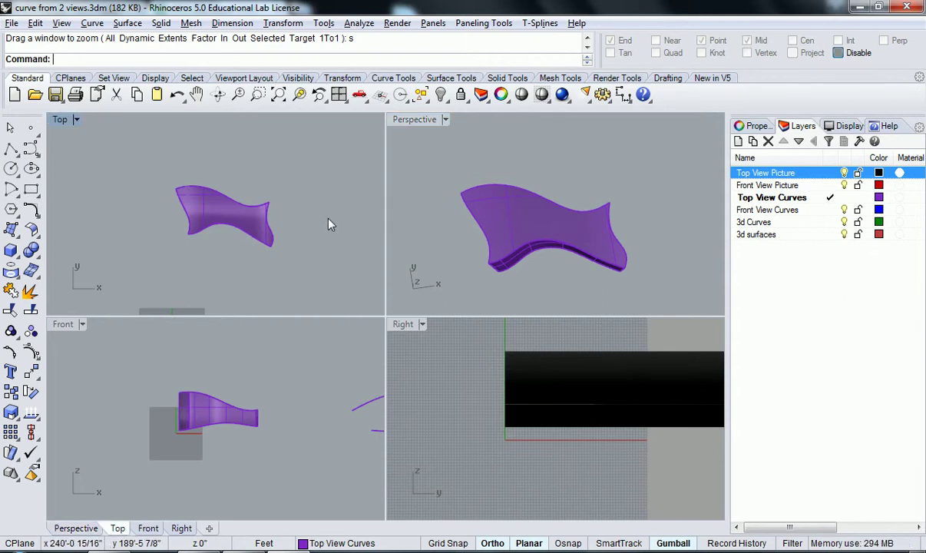
pyautogui.click(418, 120)
pyautogui.doubleClick(417, 121)
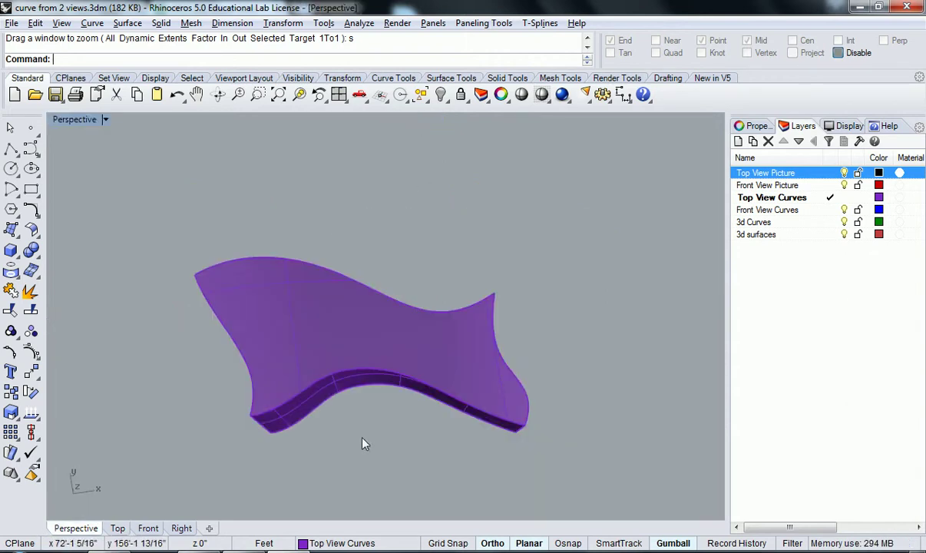
# - Select the vertical end wall of the duplicate set nearest the first solid and turn Ortho off for free Gumball rotation
pyautogui.moveTo(364, 445); pyautogui.dragTo(360, 240, button='right')
pyautogui.click(360, 241)
pyautogui.moveTo(423, 321); pyautogui.dragTo(368, 417, button='right')
pyautogui.moveTo(435, 322); pyautogui.dragTo(408, 315, button='right')
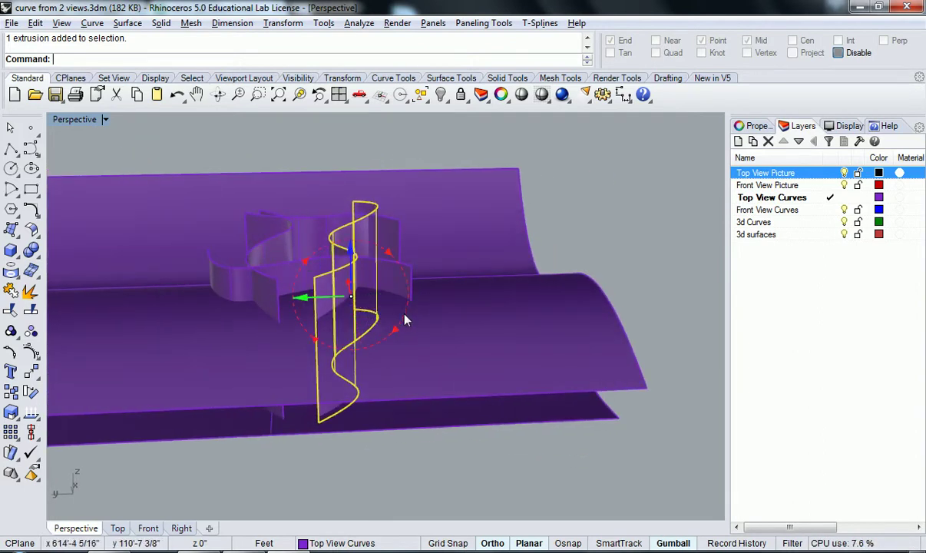
pyautogui.moveTo(405, 315); pyautogui.dragTo(405, 316)
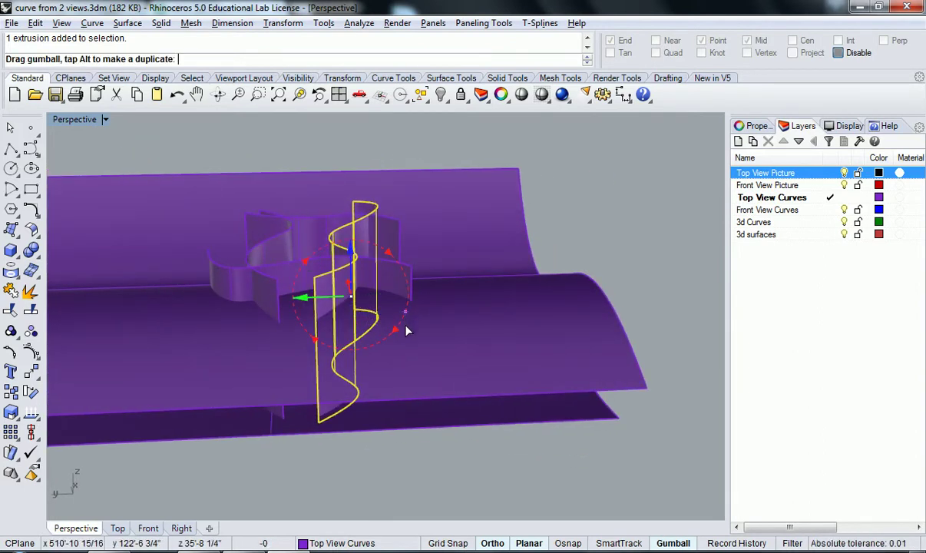
pyautogui.press('F8')
pyautogui.moveTo(407, 330); pyautogui.dragTo(406, 335)
# - Try to rotate the selected end wall with the Gumball's red X-axis arc
pyautogui.moveTo(399, 337); pyautogui.dragTo(413, 296, button='right')
pyautogui.moveTo(413, 296); pyautogui.dragTo(384, 253)
pyautogui.rightClick(343, 303)
pyautogui.moveTo(426, 359); pyautogui.dragTo(409, 342, button='right')
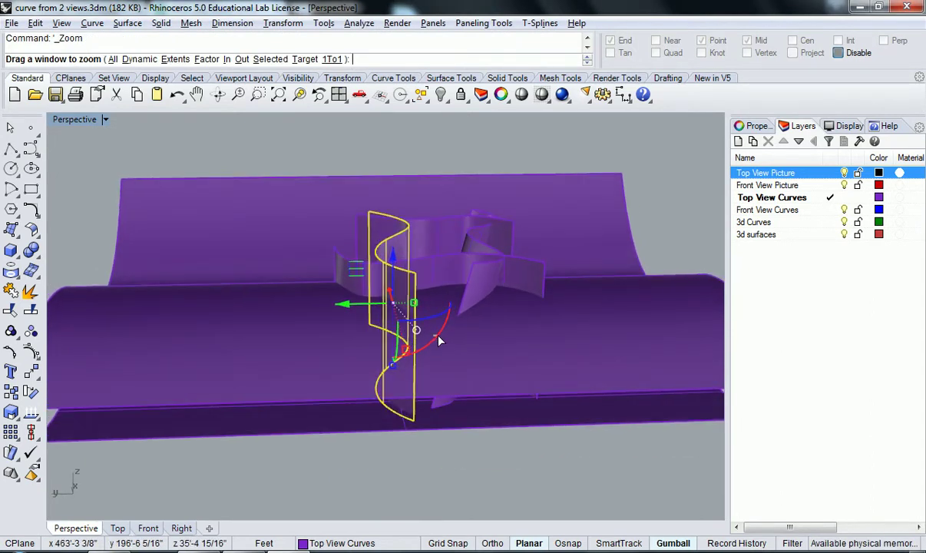
pyautogui.click(437, 336)
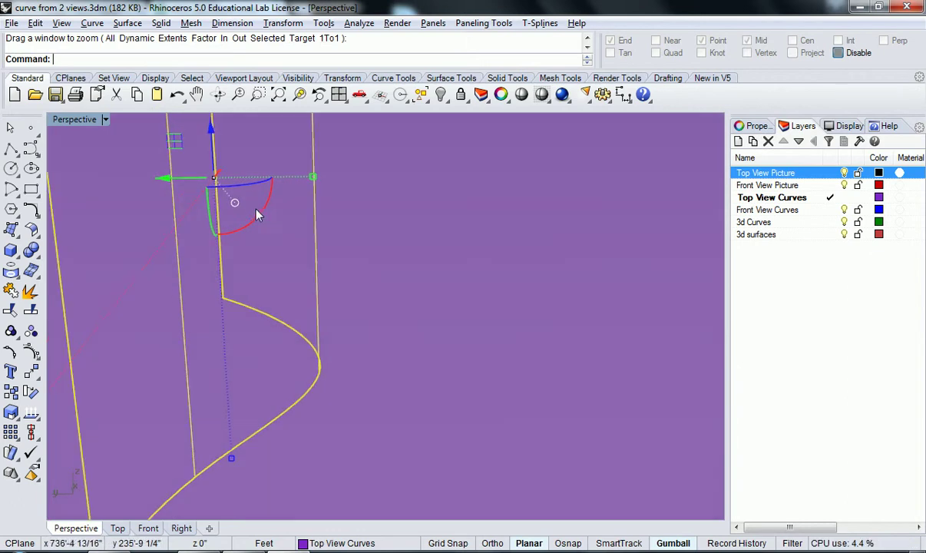
pyautogui.moveTo(246, 201); pyautogui.dragTo(272, 206)
# - Tilt the duplicate set's end wall nearest the first solid about the Y axis with the Gumball
pyautogui.scroll(-8, 307, 262)
pyautogui.moveTo(315, 290); pyautogui.dragTo(460, 246, button='right')
pyautogui.click(347, 206)
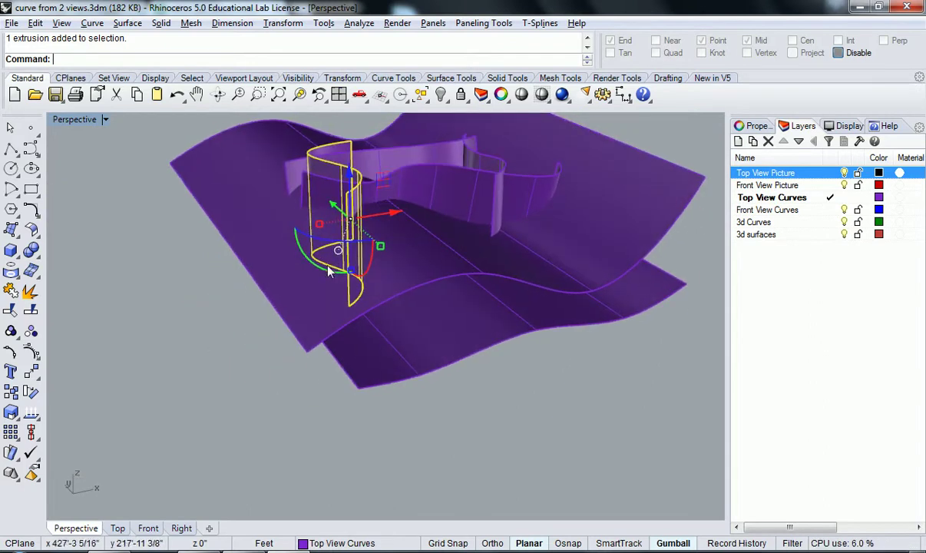
pyautogui.moveTo(304, 252)
pyautogui.mouseDown()
pyautogui.moveTo(318, 271)
pyautogui.moveTo(300, 263)
pyautogui.mouseUp()
pyautogui.moveTo(384, 270); pyautogui.dragTo(350, 211, button='right')
pyautogui.scroll(6, 338, 281)
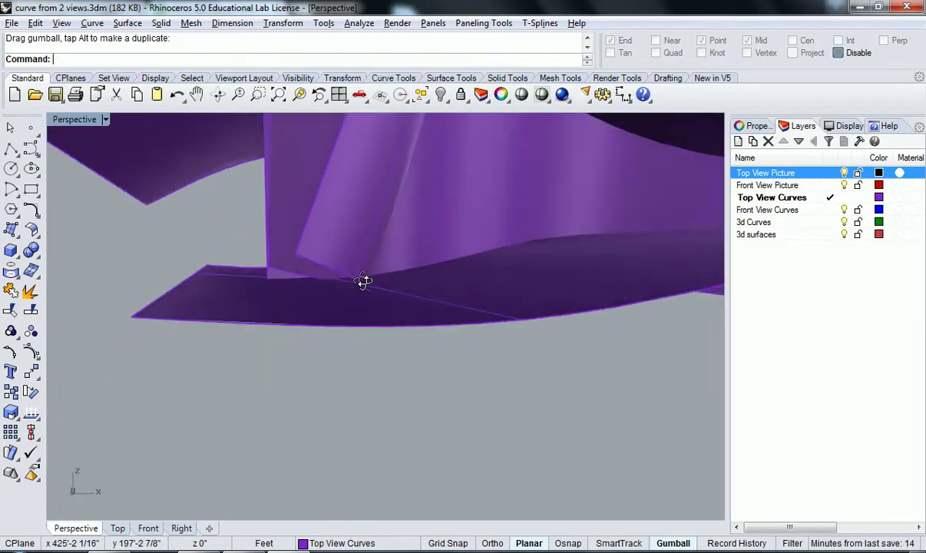
pyautogui.moveTo(361, 286); pyautogui.dragTo(404, 322, button='right')
# - Extend the lower edge of the tilted end wall past the bottom wavy surface with ExtendSrf
pyautogui.write('te')
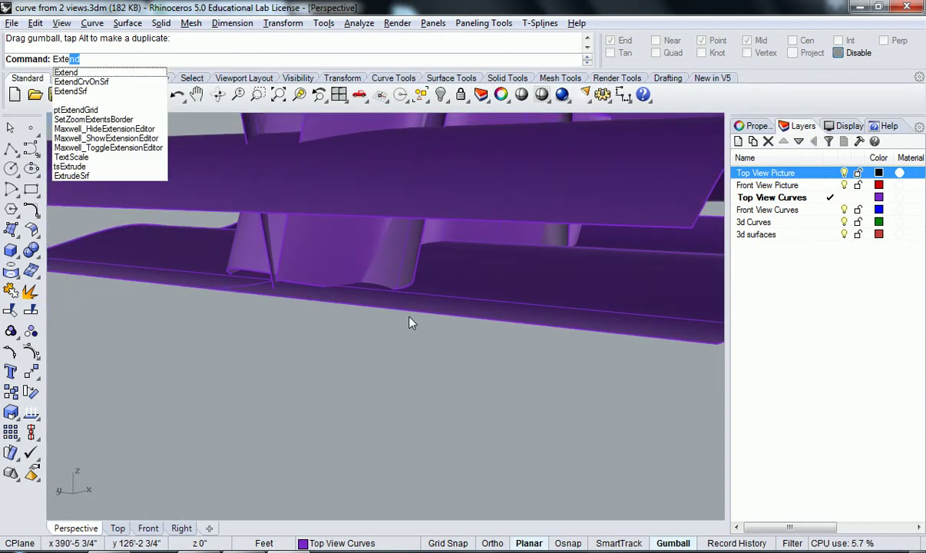
pyautogui.write('ndS')
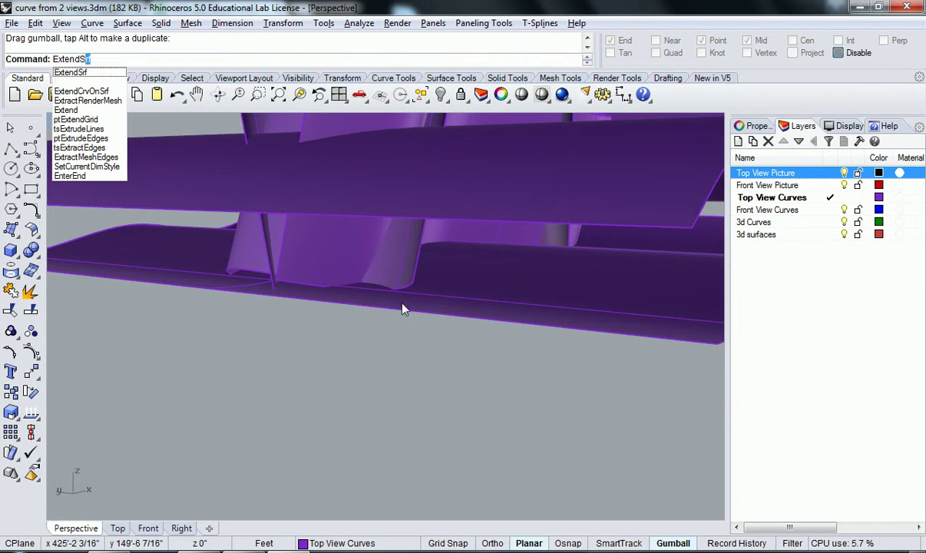
pyautogui.press('Return')
pyautogui.click(403, 288)
pyautogui.moveTo(327, 354); pyautogui.dragTo(316, 375, button='right')
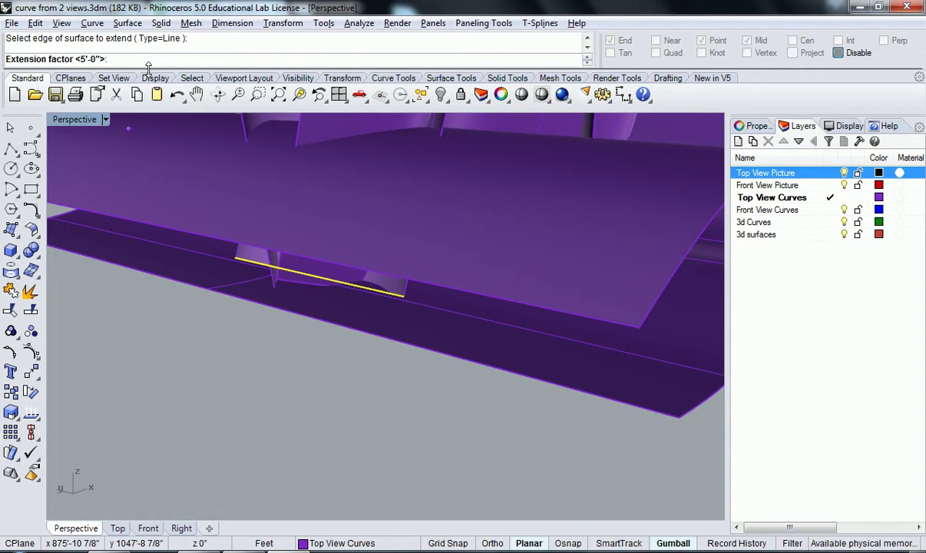
pyautogui.press('Return')
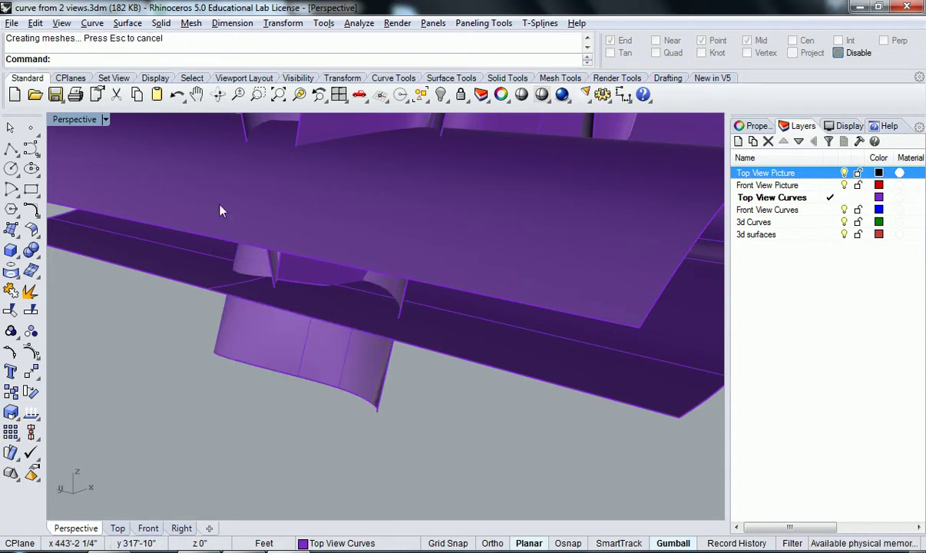
# - Extend the upper edge of the same tilted end wall above the top wavy surface
pyautogui.moveTo(254, 325); pyautogui.dragTo(390, 287, button='right')
pyautogui.scroll(4, 373, 233)
pyautogui.rightClick(371, 226)
pyautogui.click(370, 225)
pyautogui.rightClick(368, 228)
# - Tilt the opposite end wall of the duplicate set with the Gumball so its base slants outward
pyautogui.click(413, 271)
pyautogui.moveTo(390, 292); pyautogui.dragTo(410, 298)
pyautogui.moveTo(412, 302); pyautogui.dragTo(361, 370, button='right')
pyautogui.click(462, 299)
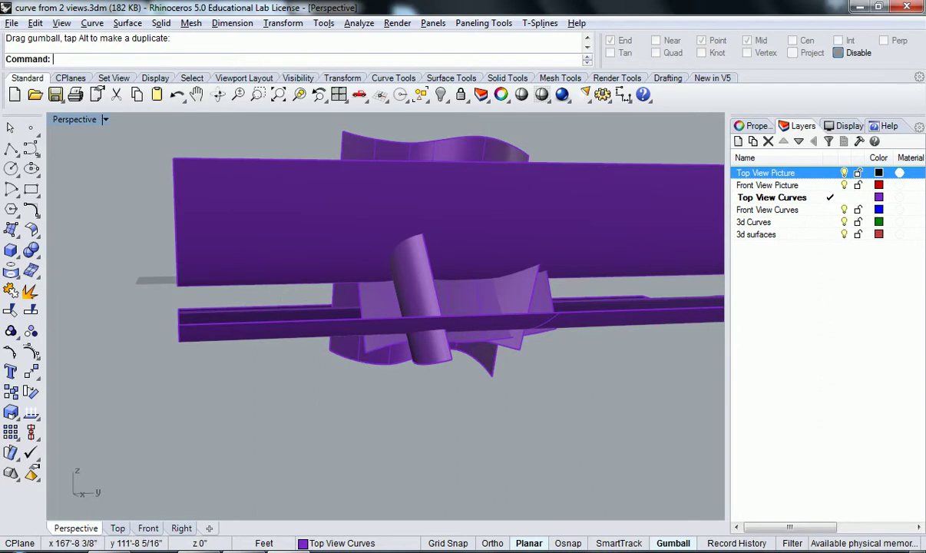
# - Extend the lower and upper edges of the second tilted end wall past both wavy surfaces with ExtendSrf
pyautogui.write('ExtendSrf')
pyautogui.press('Return')
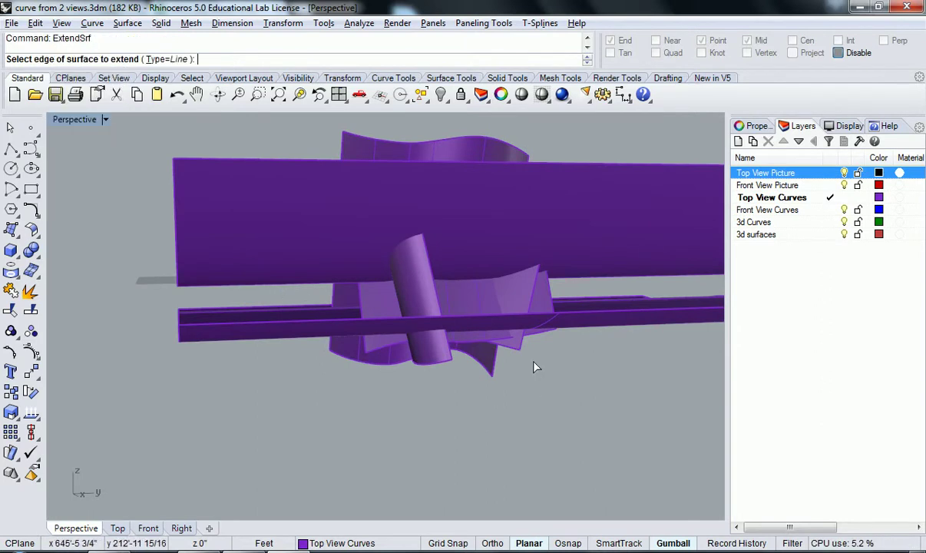
pyautogui.click(470, 342)
pyautogui.rightClick(472, 387)
pyautogui.moveTo(470, 392); pyautogui.dragTo(446, 228, button='right')
pyautogui.press('Return')
pyautogui.click(530, 310)
pyautogui.press('Return')
pyautogui.press('Return')
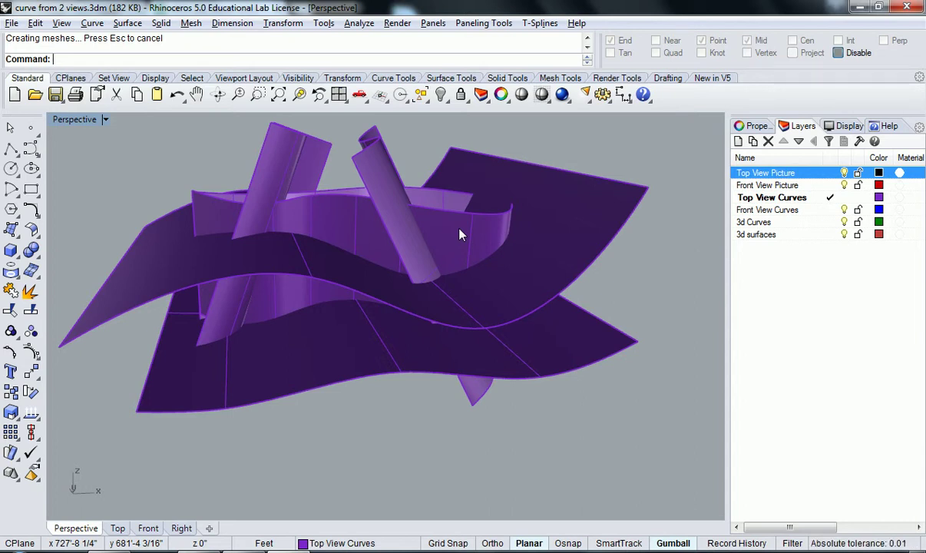
# - Create a second closed solid from all surfaces of the modified duplicate set with Create Solid
pyautogui.moveTo(494, 265); pyautogui.dragTo(472, 331, button='right')
pyautogui.click(159, 23)
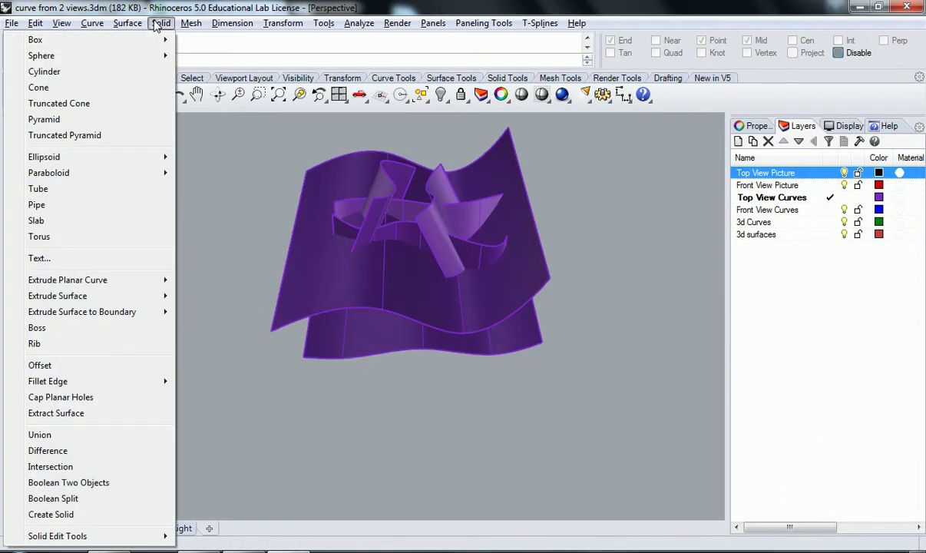
pyautogui.click(88, 520)
pyautogui.moveTo(434, 400); pyautogui.dragTo(434, 361, button='right')
pyautogui.moveTo(475, 403); pyautogui.dragTo(250, 123)
pyautogui.press('Return')
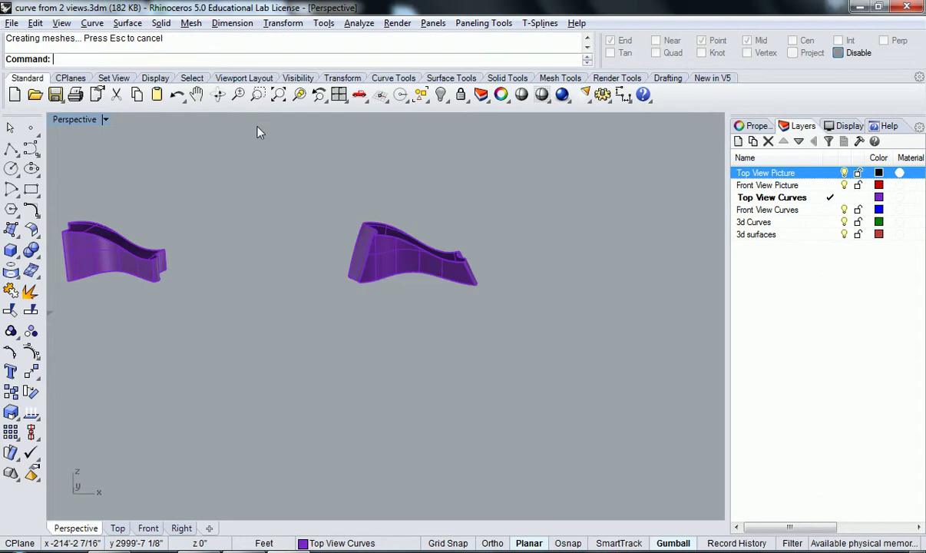
# - Compare the two solids from a shared angle and zoom to the one with slanted ends
pyautogui.moveTo(451, 333); pyautogui.dragTo(188, 292, button='right')
pyautogui.click(183, 287)
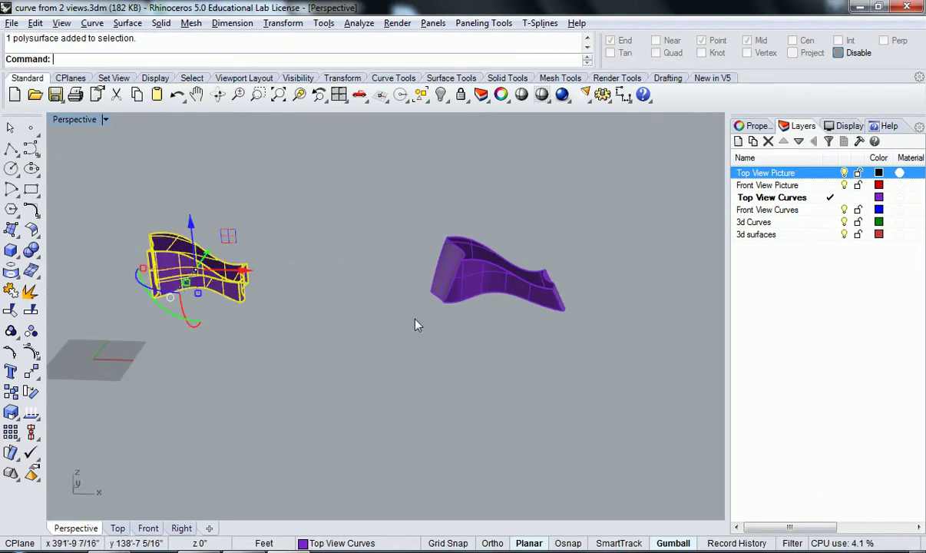
pyautogui.moveTo(280, 317); pyautogui.dragTo(274, 325, button='right')
pyautogui.click(273, 325)
pyautogui.click(499, 290)
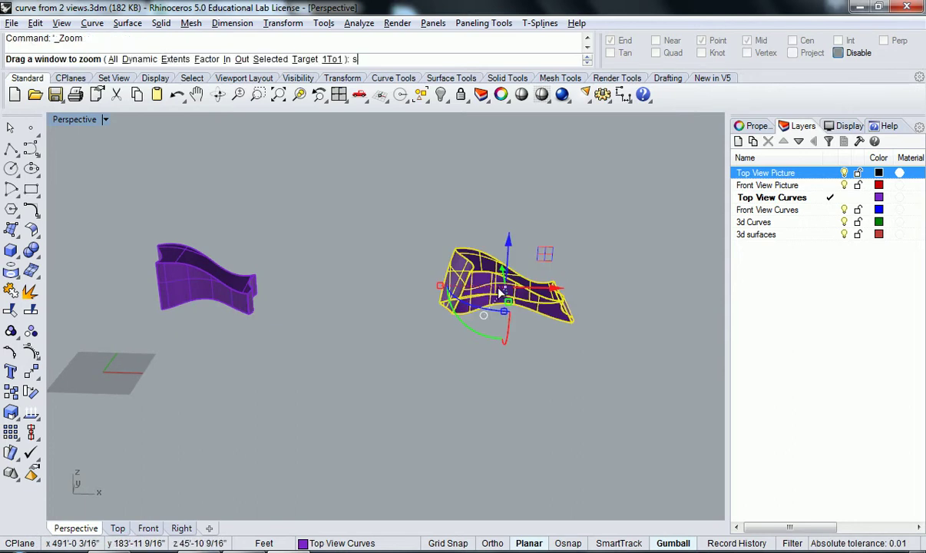
pyautogui.write('z')
pyautogui.press('Return')
pyautogui.write('s')
pyautogui.press('Return')
pyautogui.press('Return')
# - Inspect the slanted-end solid from around in Rendered display mode and set the viewport back to Shaded
pyautogui.click(103, 120)
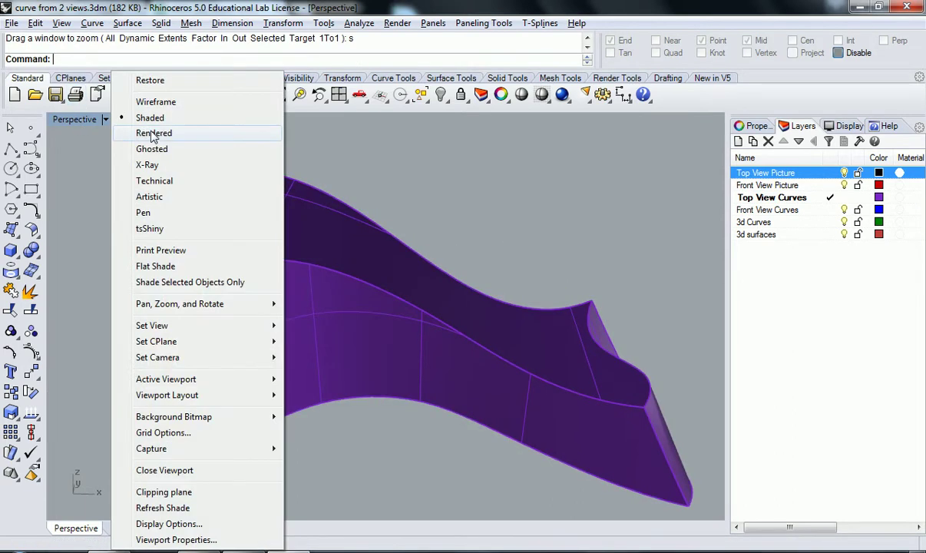
pyautogui.click(153, 134)
pyautogui.moveTo(186, 319); pyautogui.dragTo(624, 279, button='right')
pyautogui.click(77, 119)
pyautogui.click(136, 118)
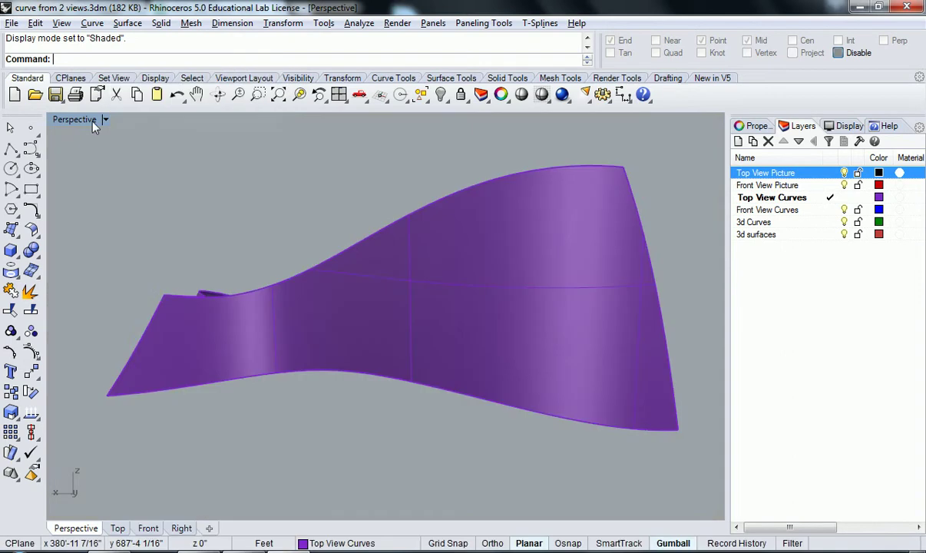
# - Examine both solids in the maximized Front view, checking the slanted ends of the second one closely
pyautogui.doubleClick(77, 119)
pyautogui.scroll(-4, 215, 378)
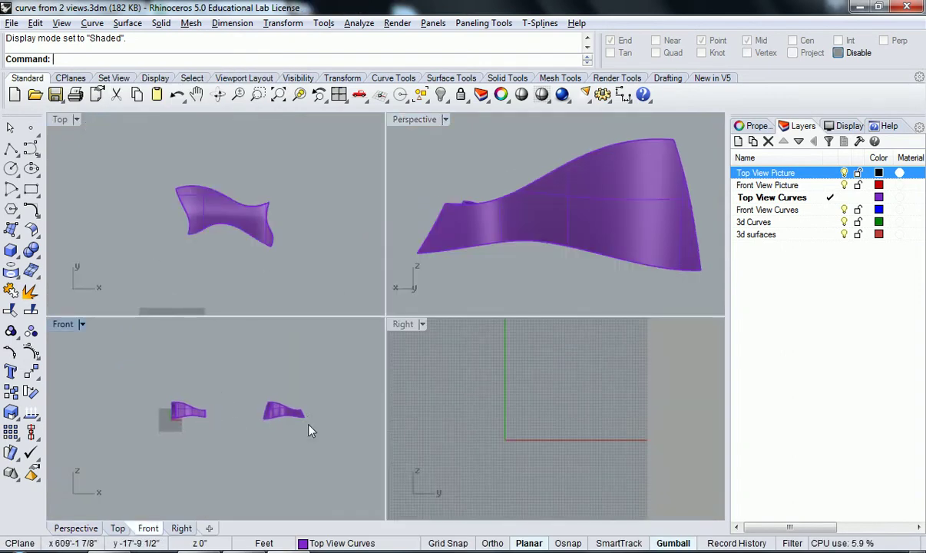
pyautogui.scroll(3, 280, 439)
pyautogui.doubleClick(67, 326)
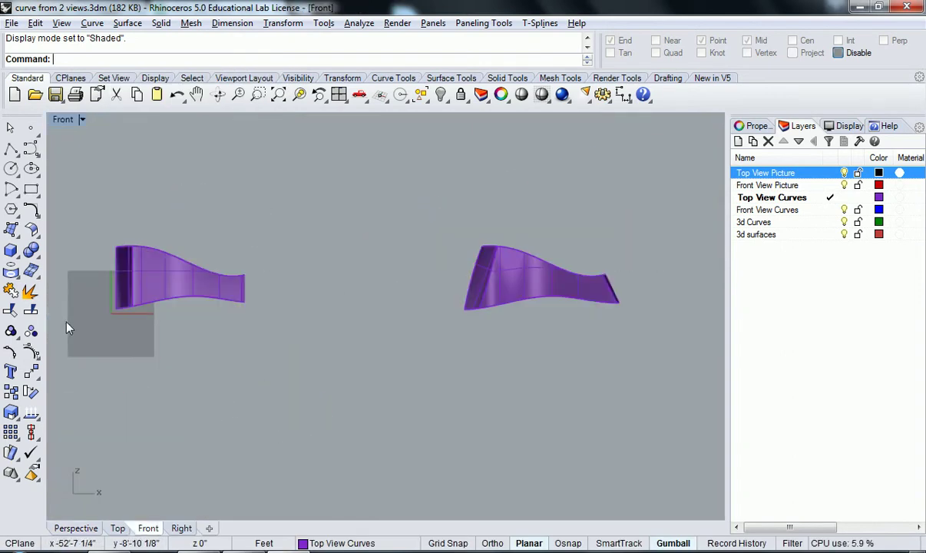
pyautogui.scroll(3, 364, 331)
pyautogui.scroll(6, 85, 323)
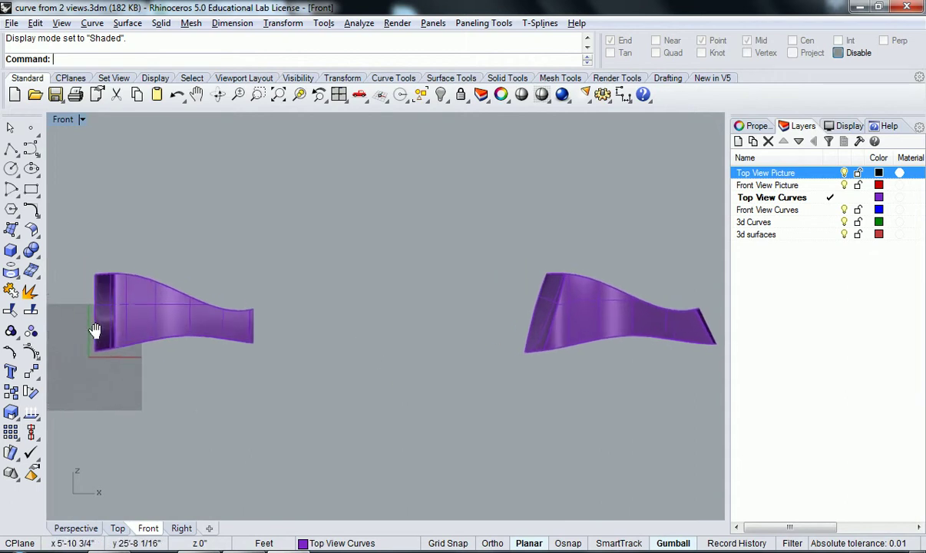
pyautogui.scroll(-2, 159, 194)
pyautogui.scroll(-8, 159, 190)
pyautogui.moveTo(411, 274); pyautogui.dragTo(180, 317, button='right')
pyautogui.scroll(7, 376, 288)
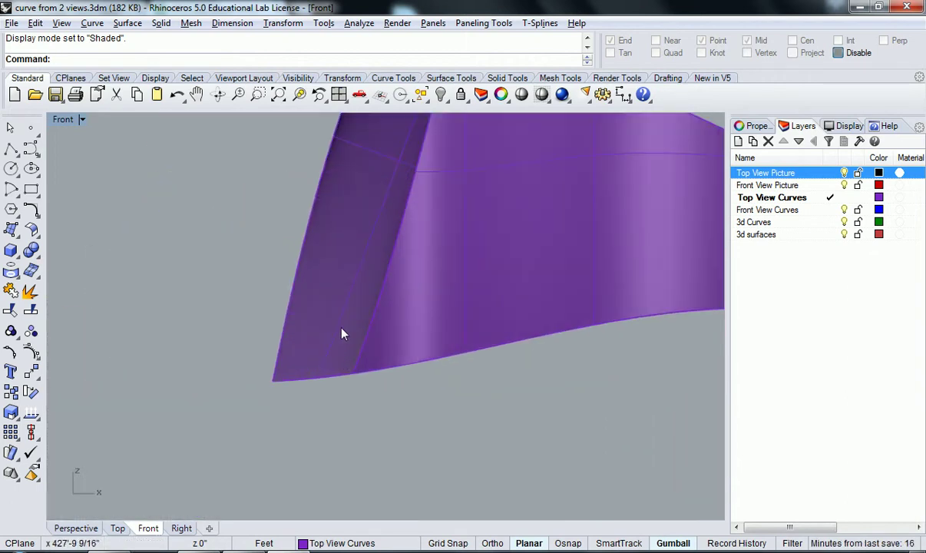
pyautogui.scroll(-5, 382, 272)
pyautogui.moveTo(381, 272); pyautogui.dragTo(459, 320, button='right')
pyautogui.scroll(-9, 376, 250)
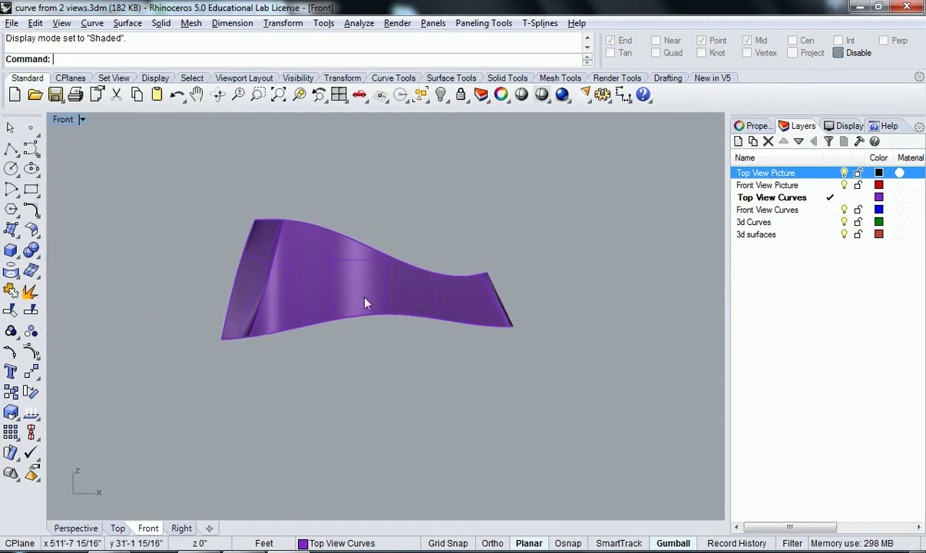
# - Restore the four-viewport layout, maximize the Perspective view and examine both solids side by side from a shared angle
pyautogui.doubleClick(63, 120)
pyautogui.scroll(-8, 223, 410)
pyautogui.moveTo(218, 409); pyautogui.dragTo(264, 390, button='right')
pyautogui.scroll(-18, 480, 378)
pyautogui.scroll(13, 600, 382)
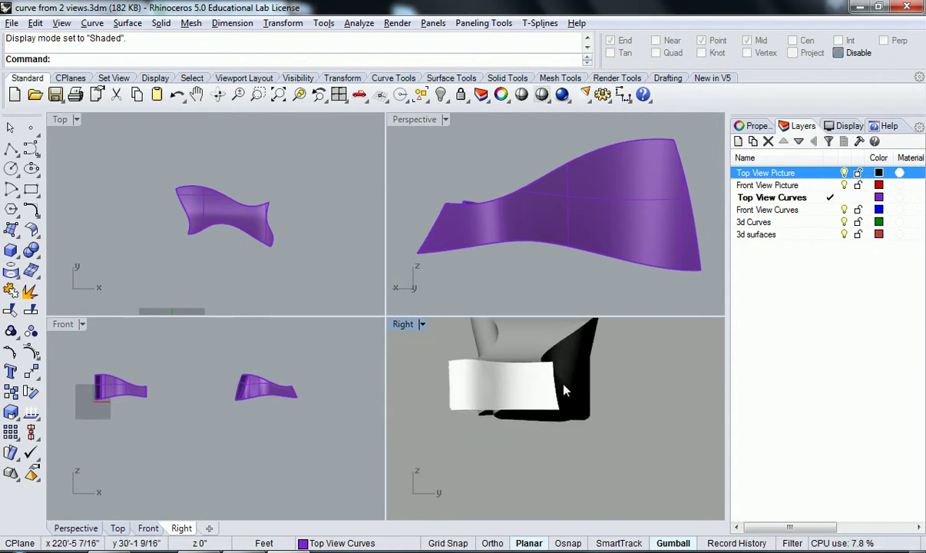
pyautogui.moveTo(530, 393); pyautogui.dragTo(507, 428, button='right')
pyautogui.moveTo(522, 246)
pyautogui.mouseDown(button='right')
pyautogui.moveTo(553, 242)
pyautogui.moveTo(493, 266)
pyautogui.moveTo(507, 241)
pyautogui.mouseUp(button='right')
pyautogui.doubleClick(422, 120)
pyautogui.moveTo(554, 311); pyautogui.dragTo(472, 392, button='right')
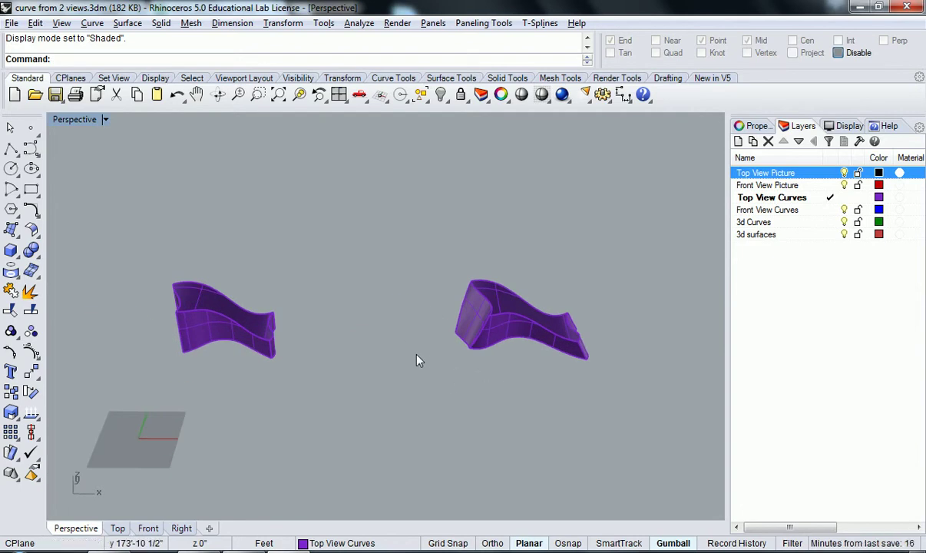
pyautogui.moveTo(415, 358)
pyautogui.mouseDown(button='right')
pyautogui.moveTo(449, 368)
pyautogui.moveTo(364, 311)
pyautogui.moveTo(407, 363)
pyautogui.mouseUp(button='right')
# - Enable object snaps and move the straight-ended solid from an end point on its narrow end so that it intersects the slanted-end solid
pyautogui.click(249, 286)
pyautogui.moveTo(250, 286); pyautogui.dragTo(373, 319, button='right')
pyautogui.write('m')
pyautogui.press('Return')
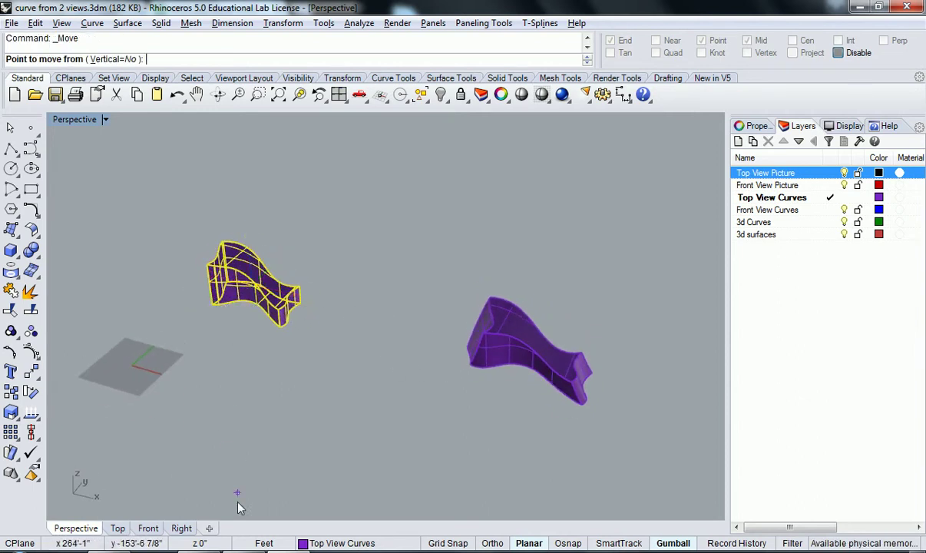
pyautogui.click(838, 53)
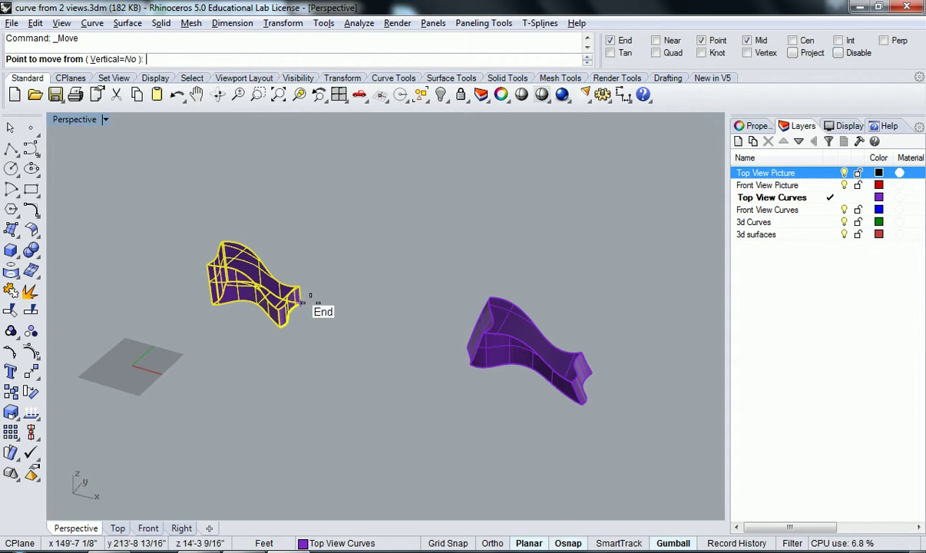
pyautogui.click(309, 303)
pyautogui.scroll(3, 484, 361)
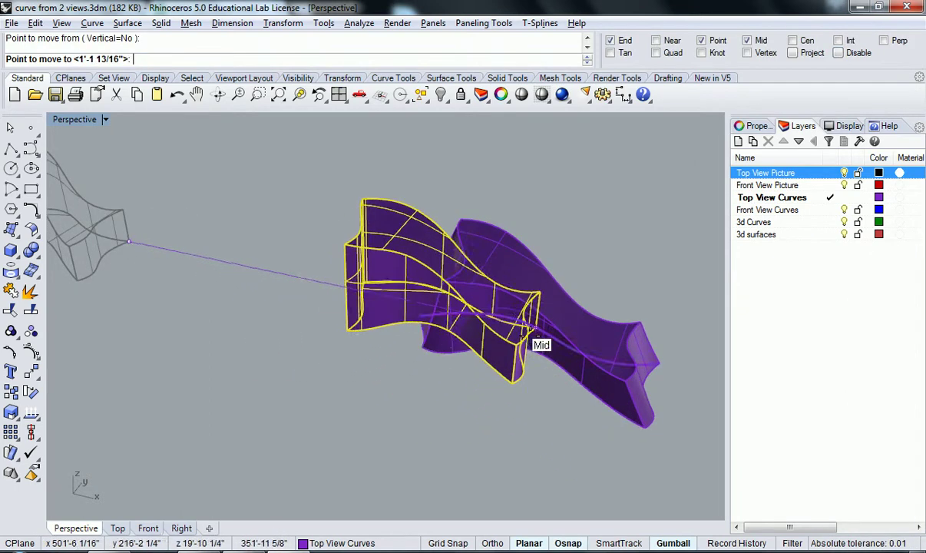
pyautogui.click(508, 338)
pyautogui.press('Escape')
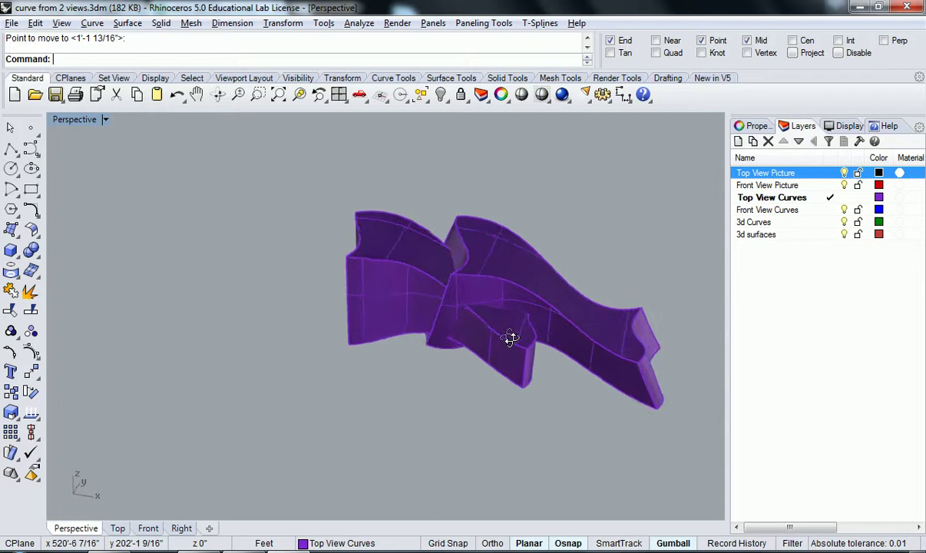
# - Shift the straight-ended solid in the negative Y direction in the Top view so that it only partly overlaps the slanted-end solid
pyautogui.moveTo(506, 339); pyautogui.dragTo(507, 384, button='right')
pyautogui.click(507, 384)
pyautogui.doubleClick(89, 121)
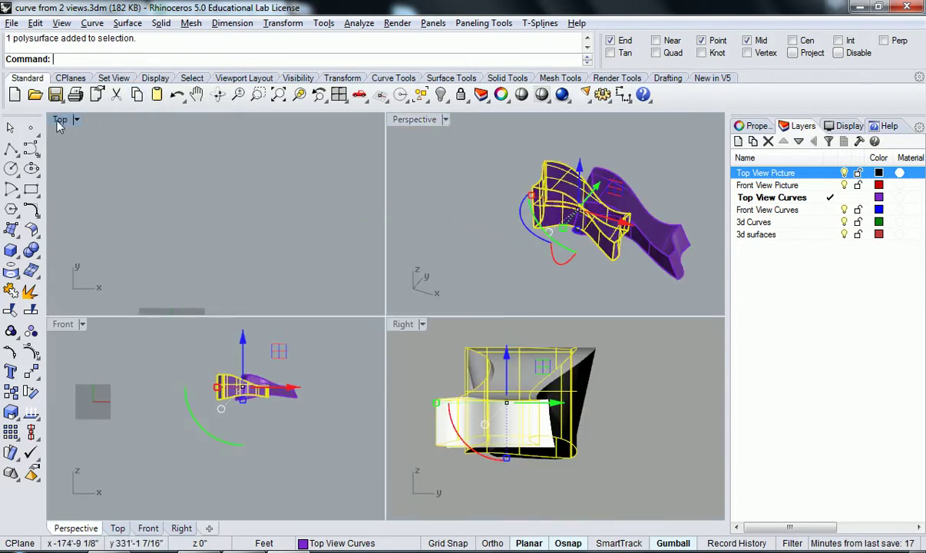
pyautogui.doubleClick(61, 119)
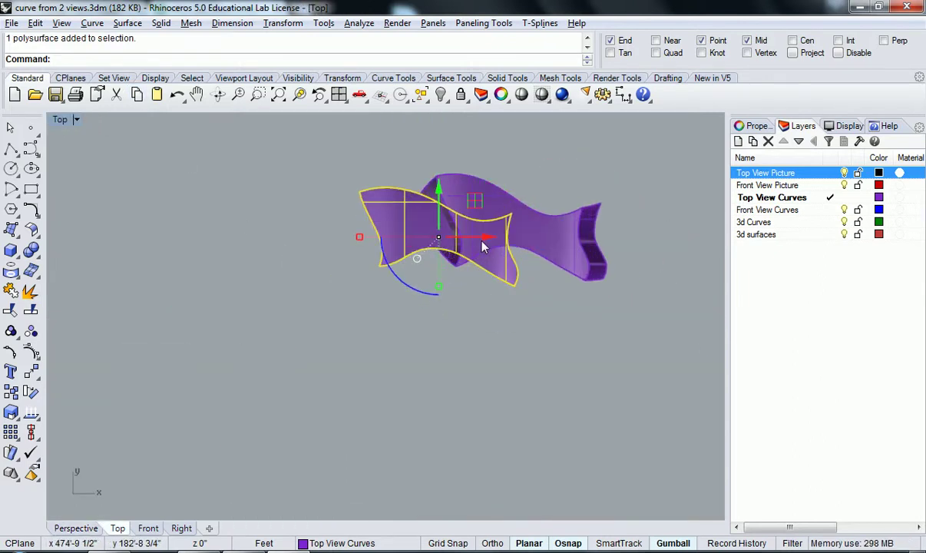
pyautogui.moveTo(432, 194); pyautogui.dragTo(442, 219)
pyautogui.click(519, 343)
pyautogui.moveTo(526, 359); pyautogui.dragTo(516, 354, button='right')
pyautogui.doubleClick(65, 123)
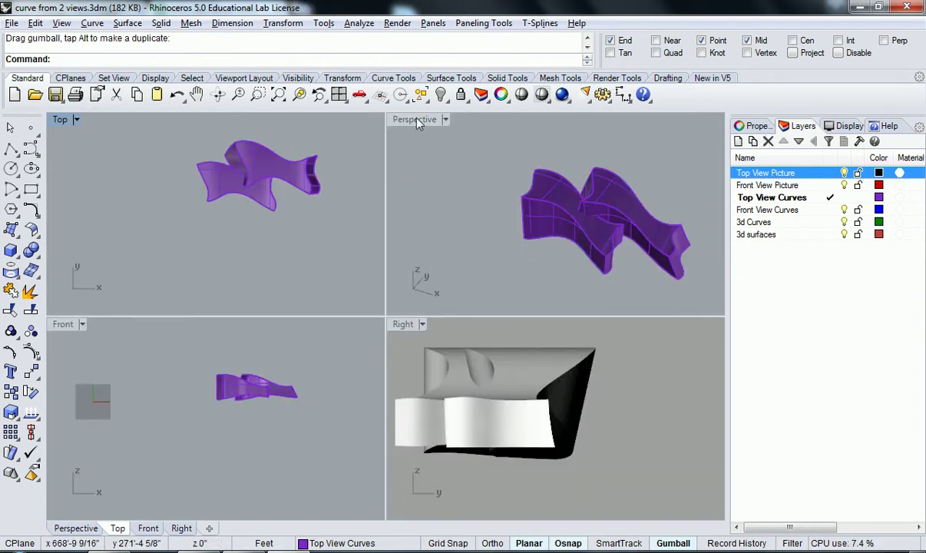
# - Split the slanted-end solid with BooleanSplit in the Perspective view, using the straight-ended solid as the cutting object
pyautogui.doubleClick(414, 118)
pyautogui.moveTo(435, 251); pyautogui.dragTo(470, 358, button='right')
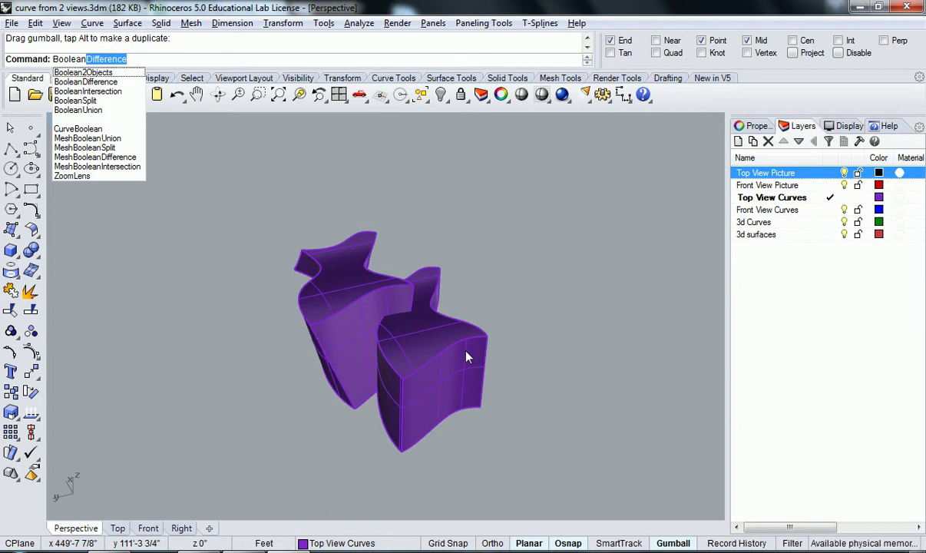
pyautogui.write('S')
pyautogui.press('Return')
pyautogui.click(338, 332)
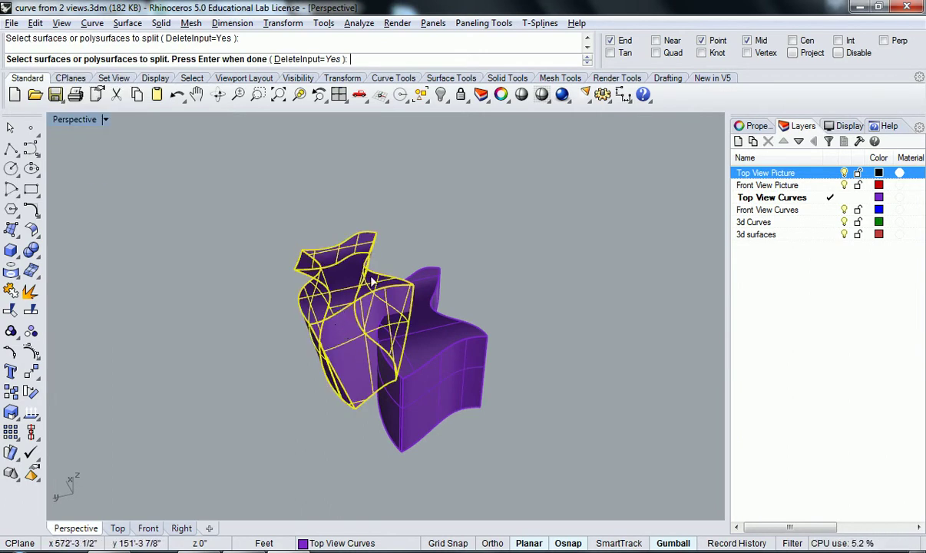
pyautogui.press('Return')
pyautogui.click(457, 329)
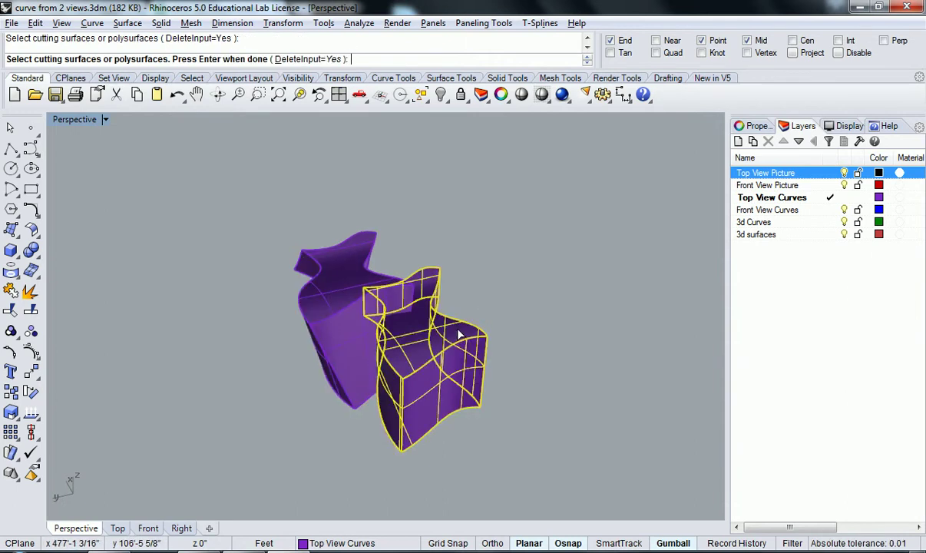
pyautogui.press('Return')
pyautogui.moveTo(504, 399); pyautogui.dragTo(435, 384, button='right')
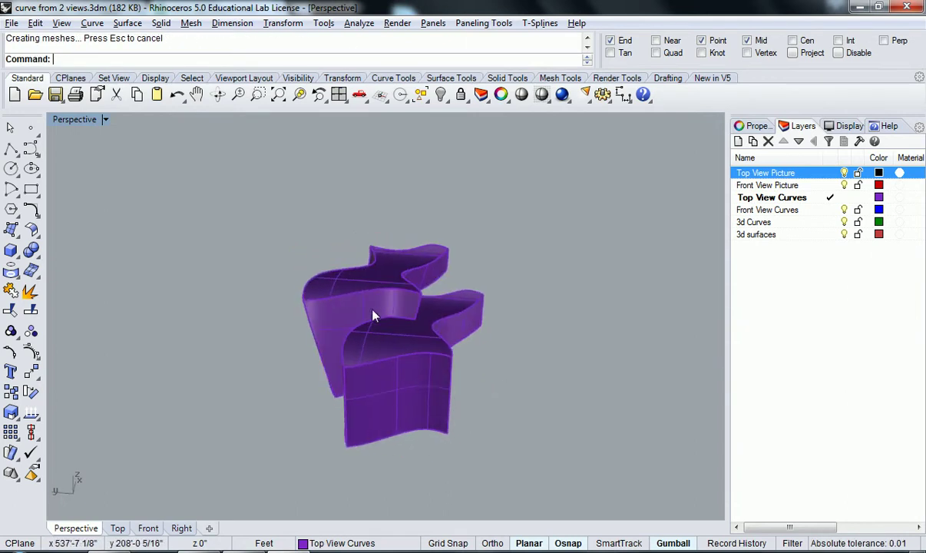
# - Hide the straight-ended solid temporarily to inspect the overlap piece split from the slanted-end solid, and undo the hiding
pyautogui.moveTo(454, 350); pyautogui.dragTo(423, 348, button='right')
pyautogui.hotkey('ctrl', 'h')
pyautogui.moveTo(490, 354); pyautogui.dragTo(380, 376, button='right')
pyautogui.click(401, 351)
pyautogui.scroll(8, 399, 372)
pyautogui.moveTo(478, 370); pyautogui.dragTo(406, 342, button='right')
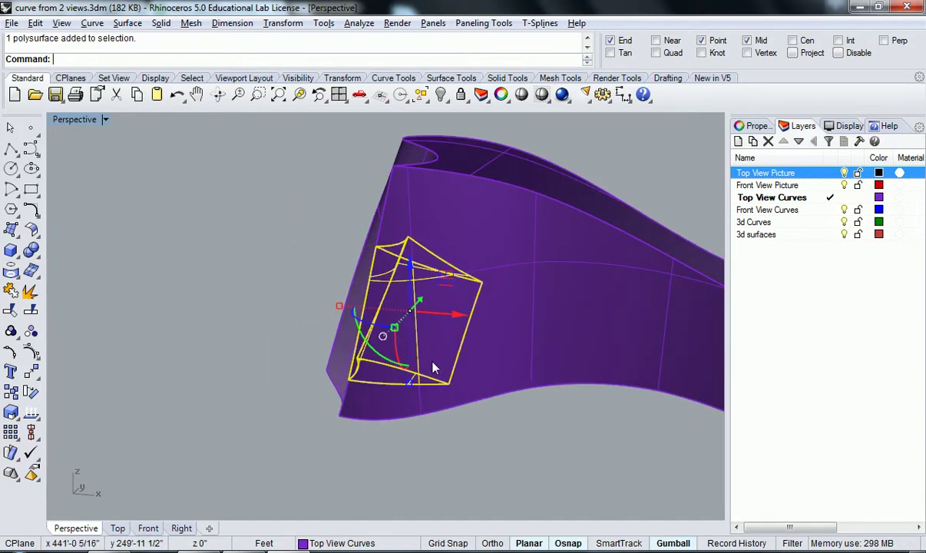
pyautogui.hotkey('ctrl', 'z')
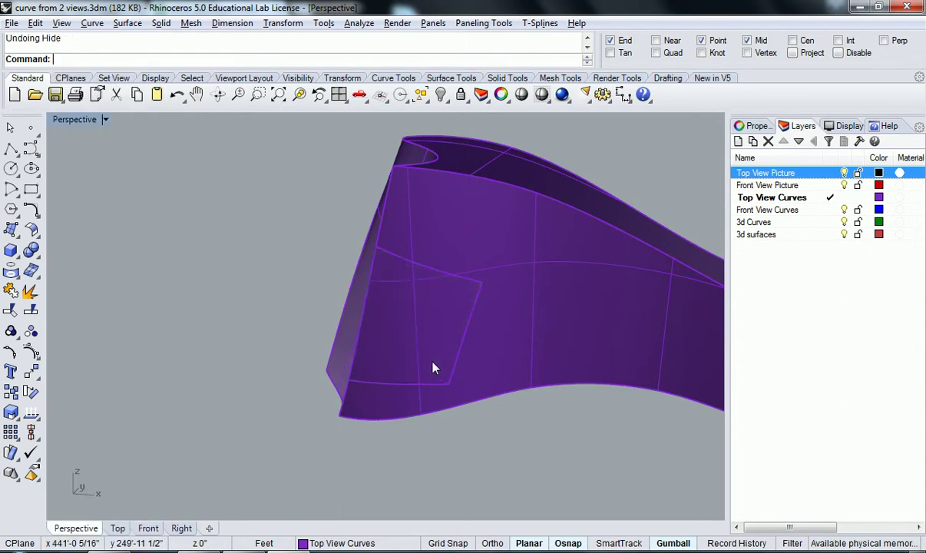
# - Set the Perspective viewport to Ghosted display mode and inspect the overlap between the two solids
pyautogui.moveTo(433, 367); pyautogui.dragTo(374, 344, button='right')
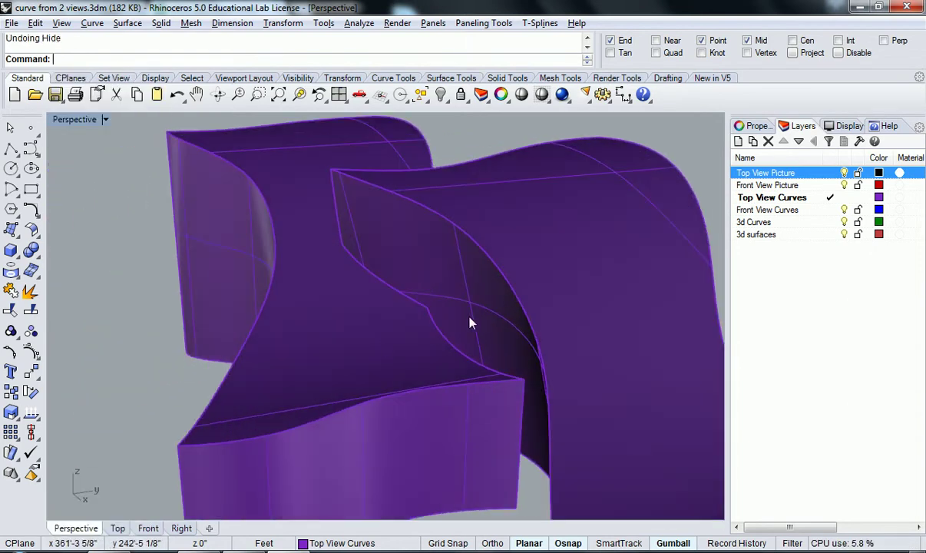
pyautogui.click(85, 121)
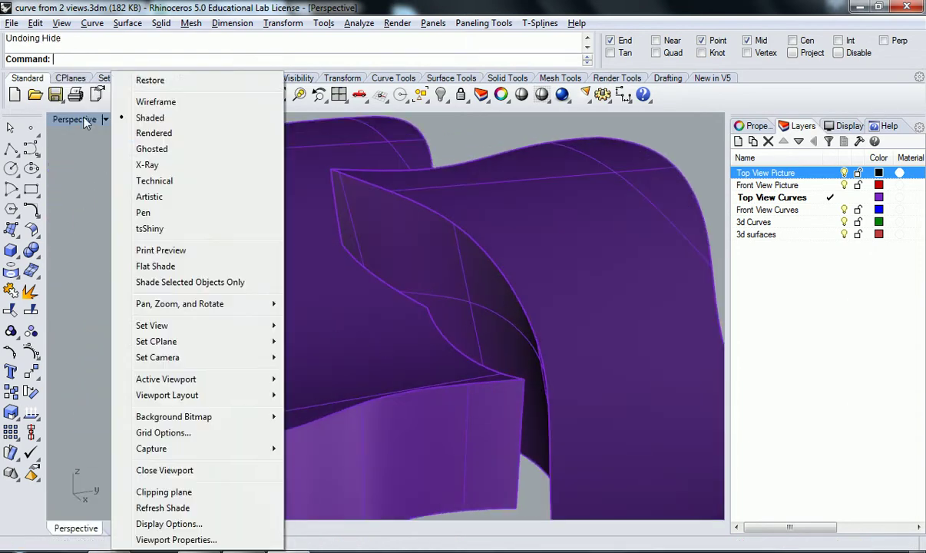
pyautogui.click(173, 150)
pyautogui.moveTo(235, 256); pyautogui.dragTo(374, 285, button='right')
pyautogui.click(345, 333)
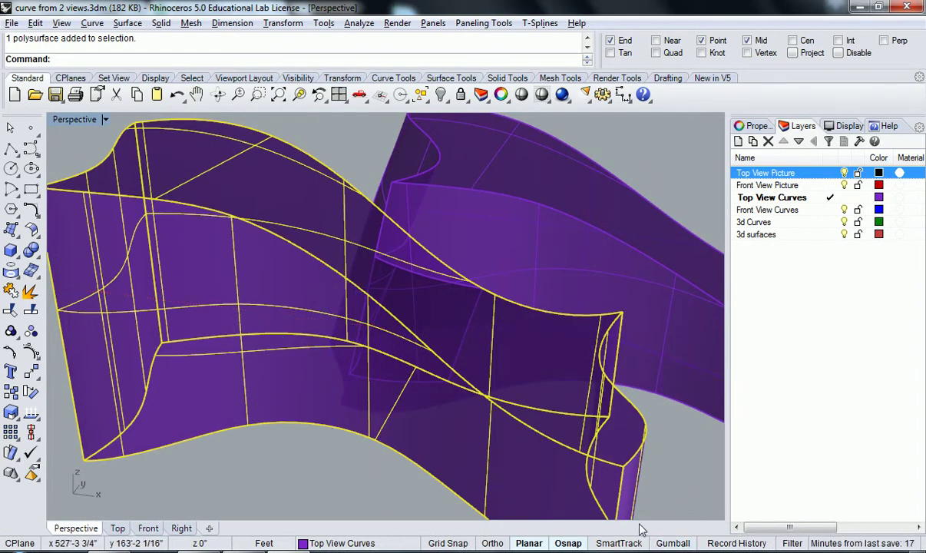
# - Hide the overlap piece between the two solids and inspect the notch in the slanted-end solid
pyautogui.click(390, 284)
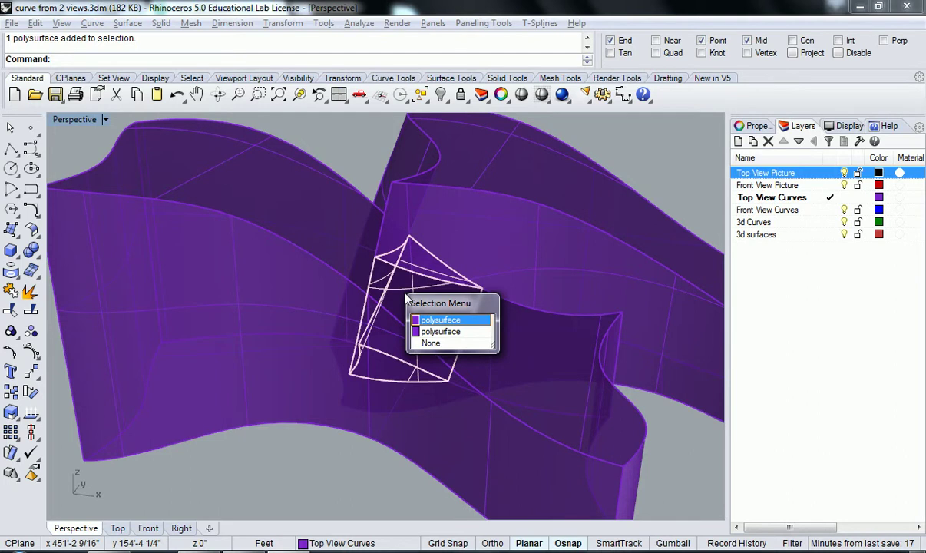
pyautogui.hotkey('ctrl', 'h')
pyautogui.moveTo(408, 298); pyautogui.dragTo(580, 315, button='right')
pyautogui.moveTo(340, 364); pyautogui.dragTo(441, 338, button='right')
pyautogui.click(312, 330)
pyautogui.scroll(-11, 312, 330)
pyautogui.press('Escape')
pyautogui.moveTo(284, 257); pyautogui.dragTo(434, 373, button='right')
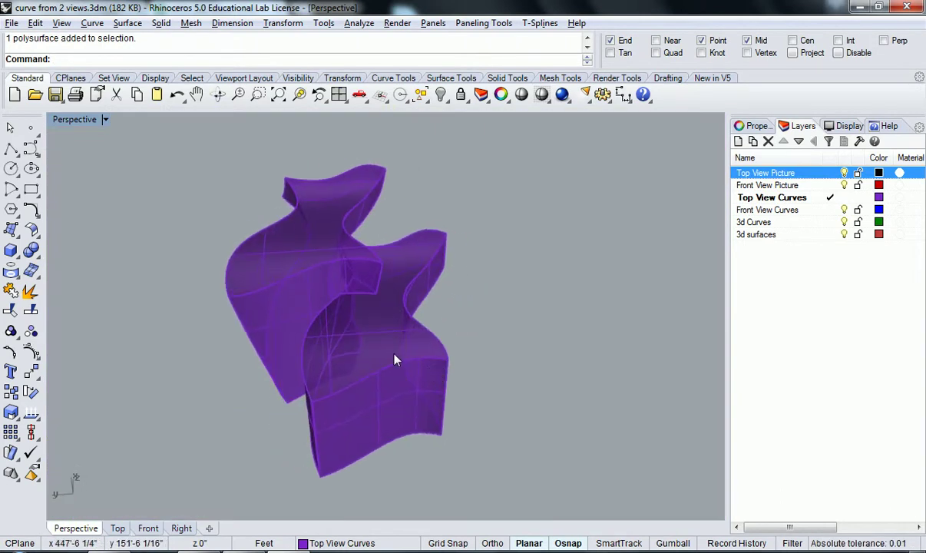
# - Try to split the straight-ended solid with BooleanSplit, using the notched slanted-end solid as the cutting object
pyautogui.write('ean')
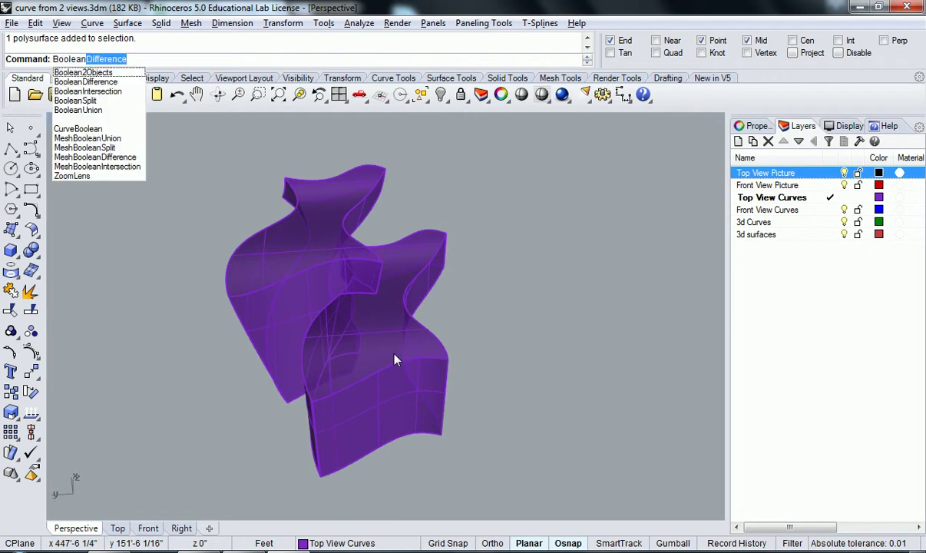
pyautogui.write('S')
pyautogui.press('Return')
pyautogui.click(393, 355)
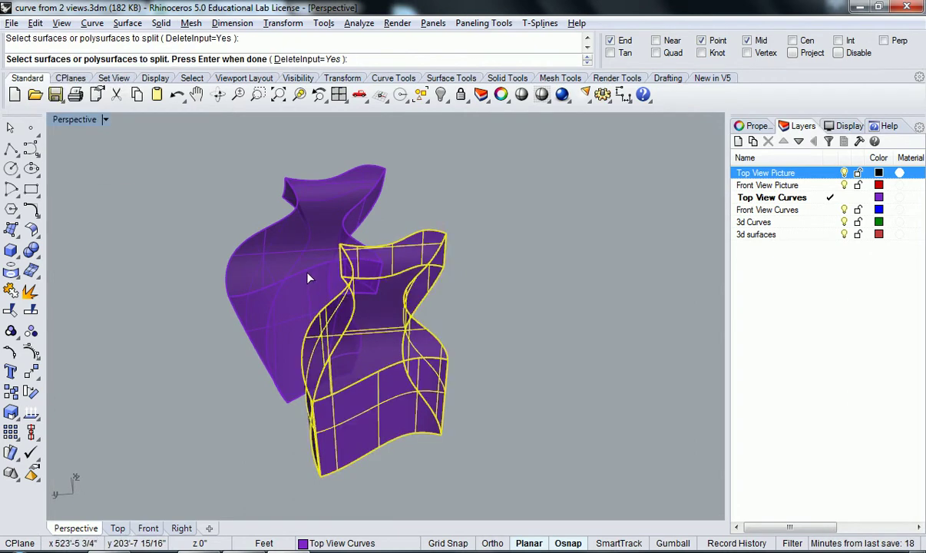
pyautogui.moveTo(311, 282); pyautogui.dragTo(293, 301, button='right')
pyautogui.press('Return')
pyautogui.click(293, 299)
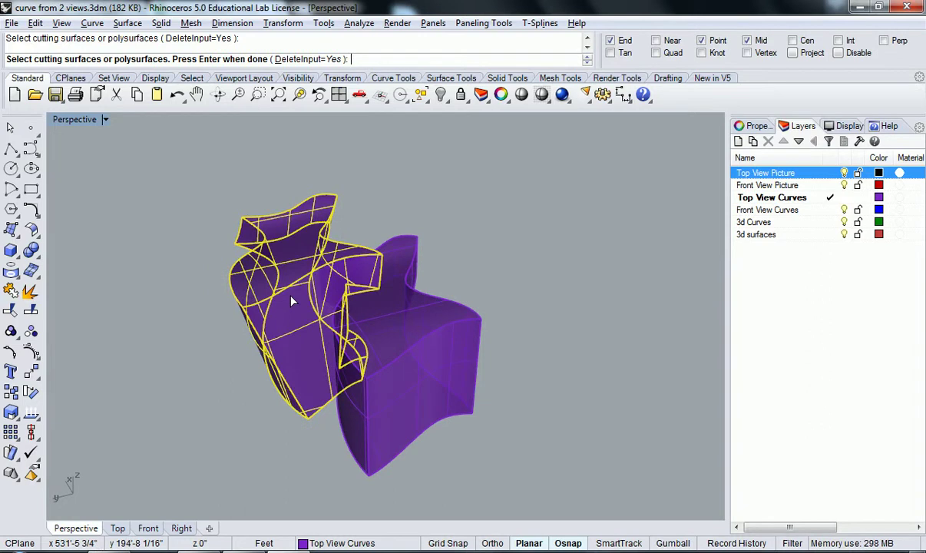
pyautogui.press('Return')
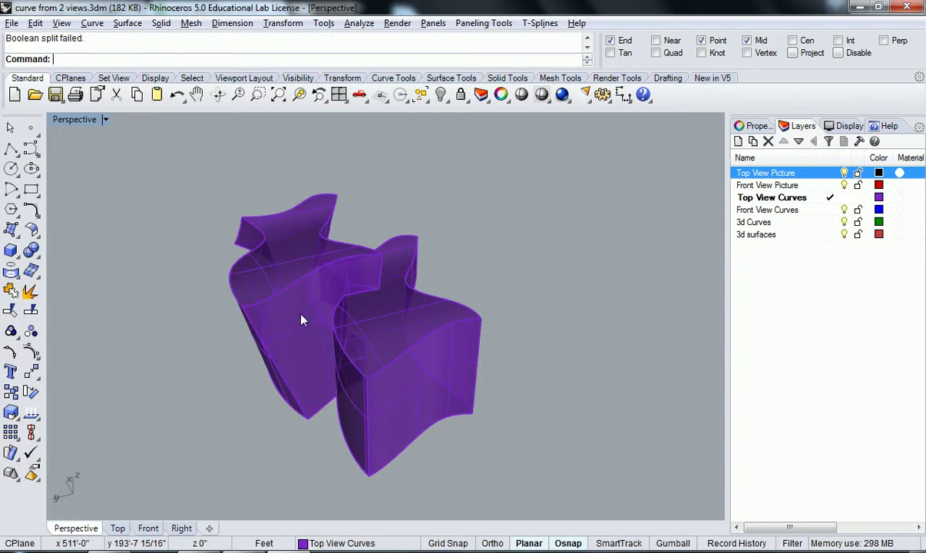
# - Hide the straight-ended solid temporarily to check the slanted-end solid beneath it, and undo the hiding
pyautogui.click(404, 318)
pyautogui.moveTo(403, 319); pyautogui.dragTo(469, 292, button='right')
pyautogui.hotkey('ctrl', 'h')
pyautogui.click(449, 328)
pyautogui.moveTo(450, 328); pyautogui.dragTo(419, 361, button='right')
pyautogui.hotkey('ctrl', 'z')
# - Run BooleanSplit on the overlapping solids again to cut the overlap region out of the straight-ended solid
pyautogui.click(486, 348)
pyautogui.write('S')
pyautogui.click(323, 317)
pyautogui.press('Return')
pyautogui.click(315, 265)
pyautogui.press('Return')
# - Isolate the slanted-end solid by hiding the straight-ended one, and examine its notch and split faces from several sides
pyautogui.click(370, 336)
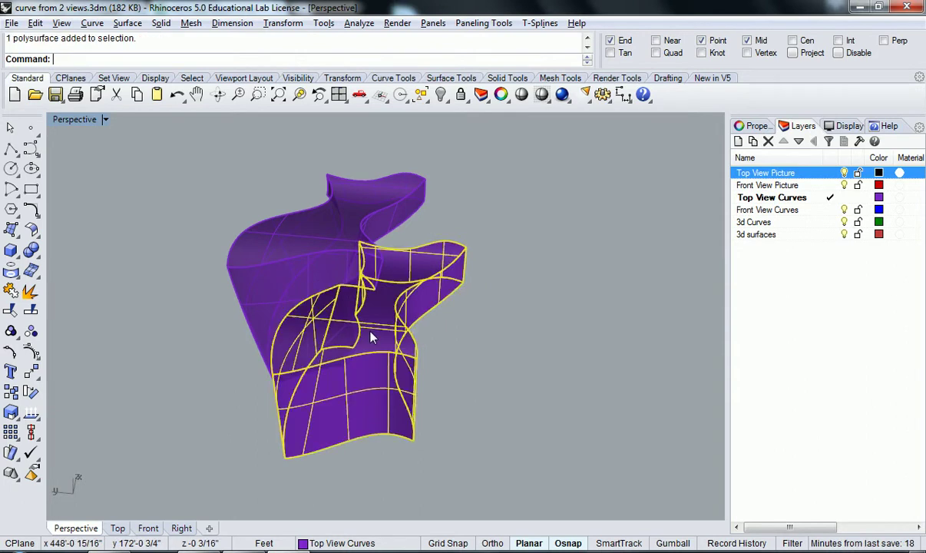
pyautogui.moveTo(370, 337); pyautogui.dragTo(447, 386, button='right')
pyautogui.hotkey('ctrl', 'h')
pyautogui.click(379, 328)
pyautogui.click(447, 386)
pyautogui.scroll(4, 417, 356)
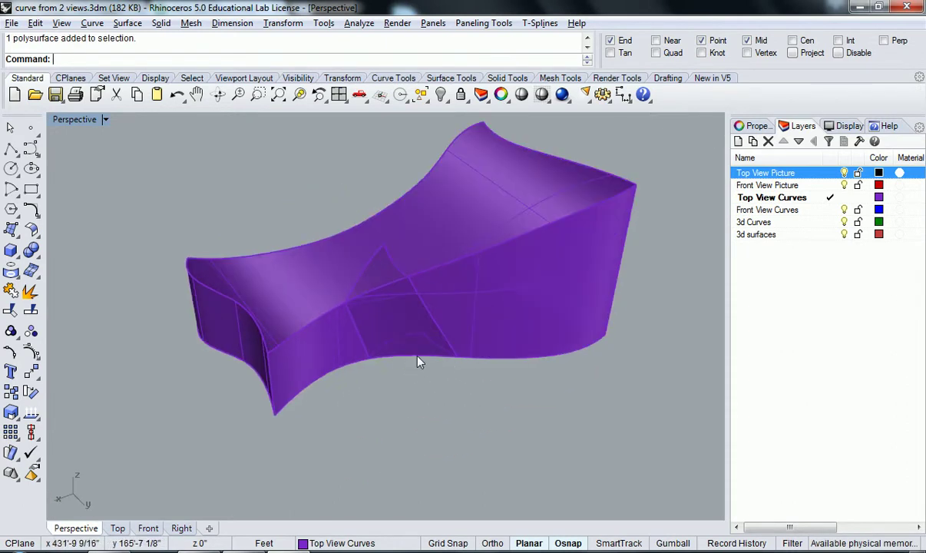
pyautogui.click(417, 357)
pyautogui.click(458, 395)
pyautogui.moveTo(367, 367); pyautogui.dragTo(391, 407, button='right')
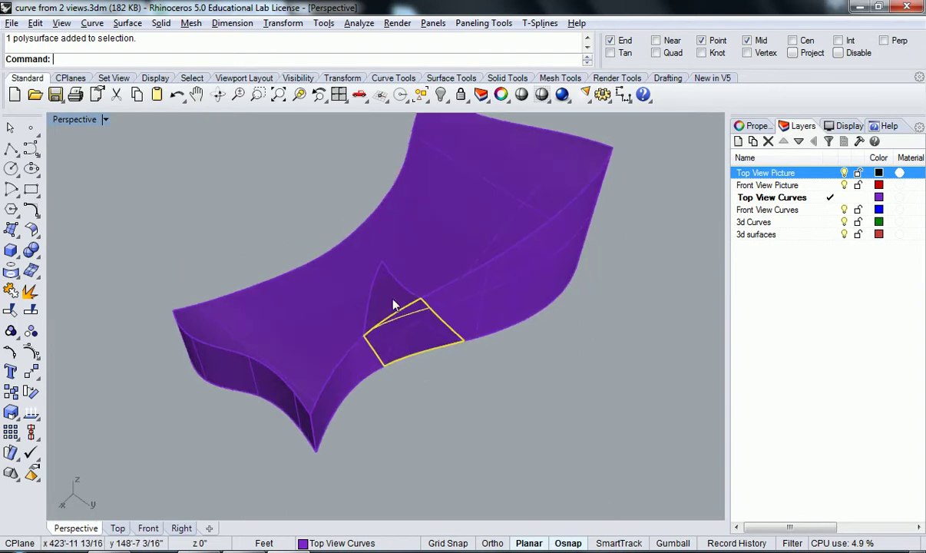
pyautogui.keyDown('shift'); pyautogui.click(392, 302); pyautogui.keyUp('shift')
pyautogui.moveTo(392, 302)
pyautogui.mouseDown(button='right')
pyautogui.moveTo(402, 175)
pyautogui.moveTo(386, 306)
pyautogui.mouseUp(button='right')
pyautogui.click(415, 307)
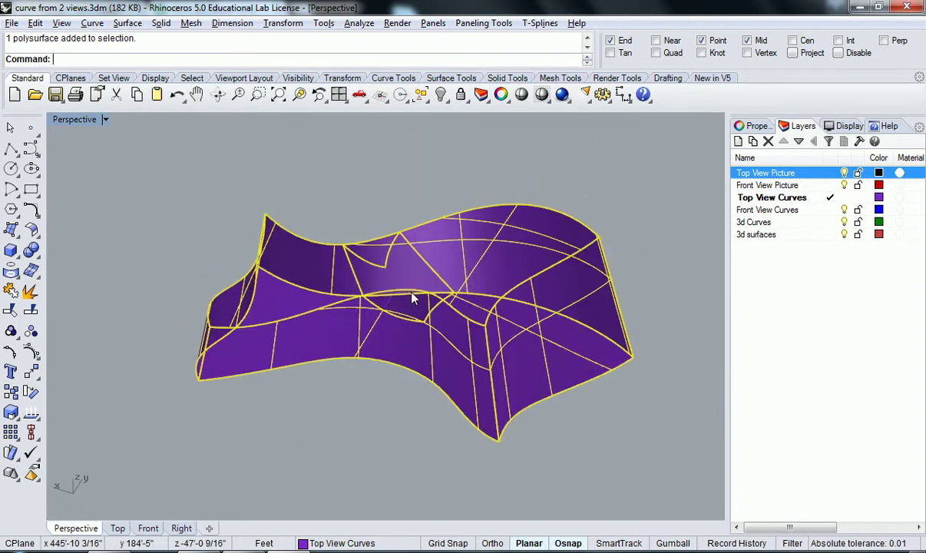
pyautogui.keyDown('ctrl'); pyautogui.click(485, 312); pyautogui.keyUp('ctrl')
pyautogui.moveTo(486, 312); pyautogui.dragTo(463, 375, button='right')
# - Bring back all hidden objects with the Show command
pyautogui.hotkey('ctrl', 'h')
pyautogui.write('Show')
pyautogui.press('Return')
# - Copy the two notched solids together to an empty area away from the curves and the overlap piece
pyautogui.click(509, 248)
pyautogui.keyDown('shift'); pyautogui.click(374, 386); pyautogui.keyUp('shift')
pyautogui.scroll(-4, 366, 398)
pyautogui.moveTo(279, 392); pyautogui.dragTo(542, 423, button='right')
pyautogui.write('Copy')
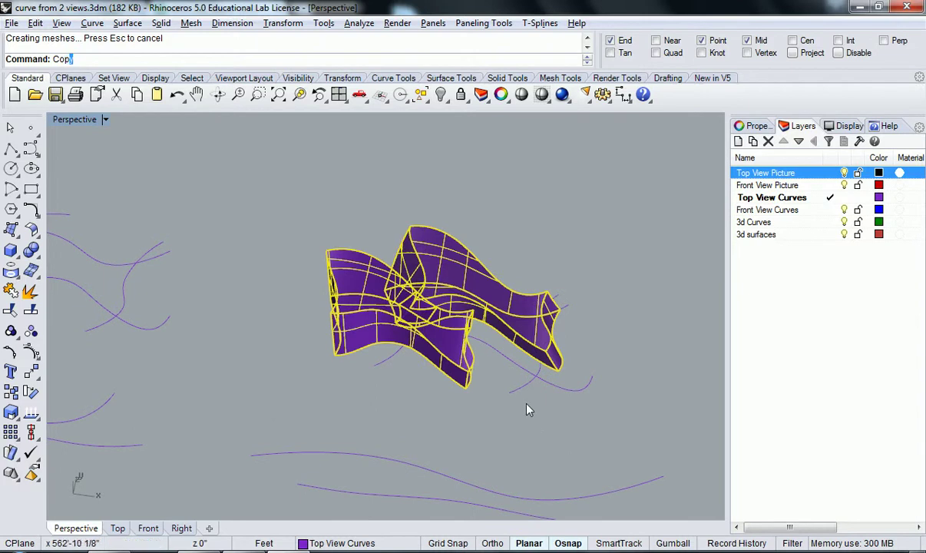
pyautogui.press('Return')
pyautogui.click(479, 400)
pyautogui.scroll(-4, 492, 398)
pyautogui.keyDown('shift'); pyautogui.moveTo(496, 398); pyautogui.dragTo(372, 343, button='right'); pyautogui.keyUp('shift')
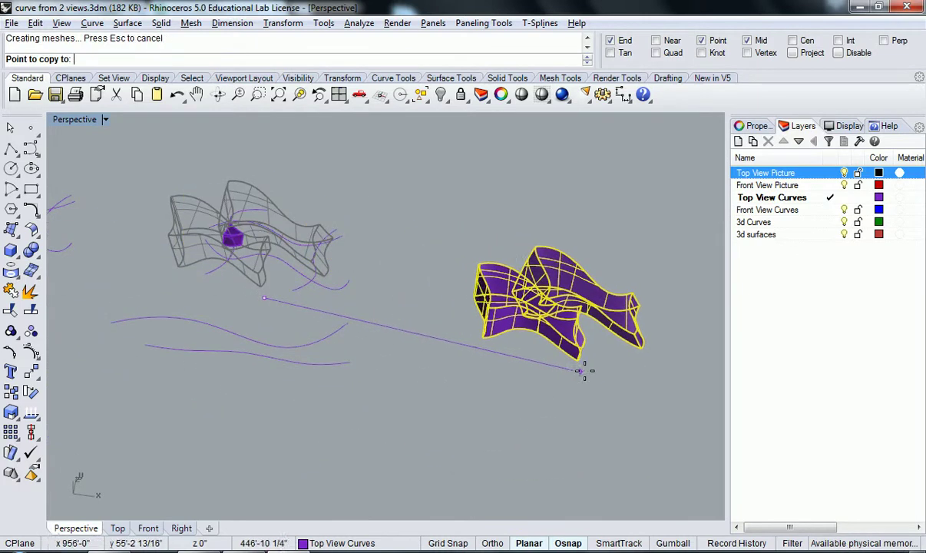
pyautogui.click(608, 362)
pyautogui.press('Return')
# - Explode the copied straight-ended notched solid into separate surfaces
pyautogui.scroll(5, 618, 353)
pyautogui.moveTo(626, 309); pyautogui.dragTo(405, 275, button='right')
pyautogui.scroll(4, 415, 271)
pyautogui.click(338, 320)
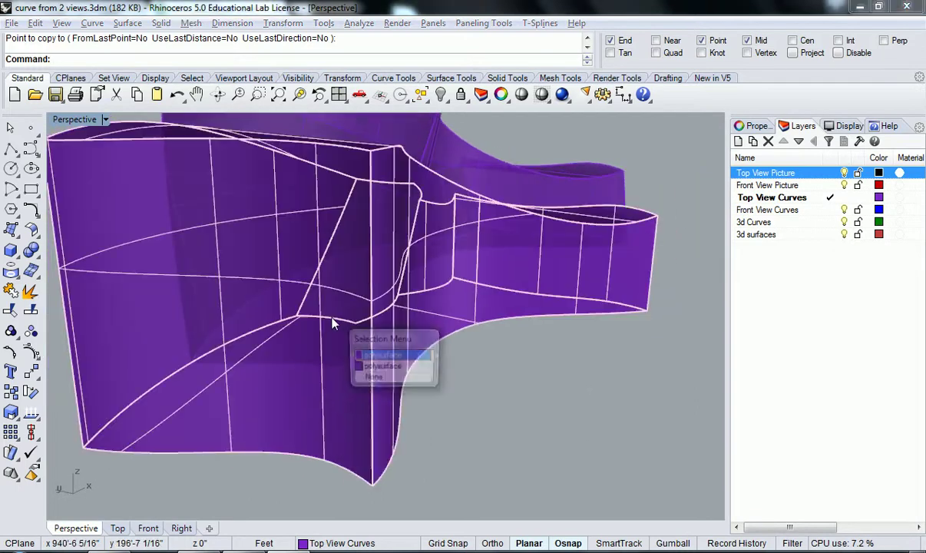
pyautogui.write('E')
pyautogui.press('Escape')
# - Hide the large end surface of the exploded copy to open up its interior
pyautogui.click(211, 300)
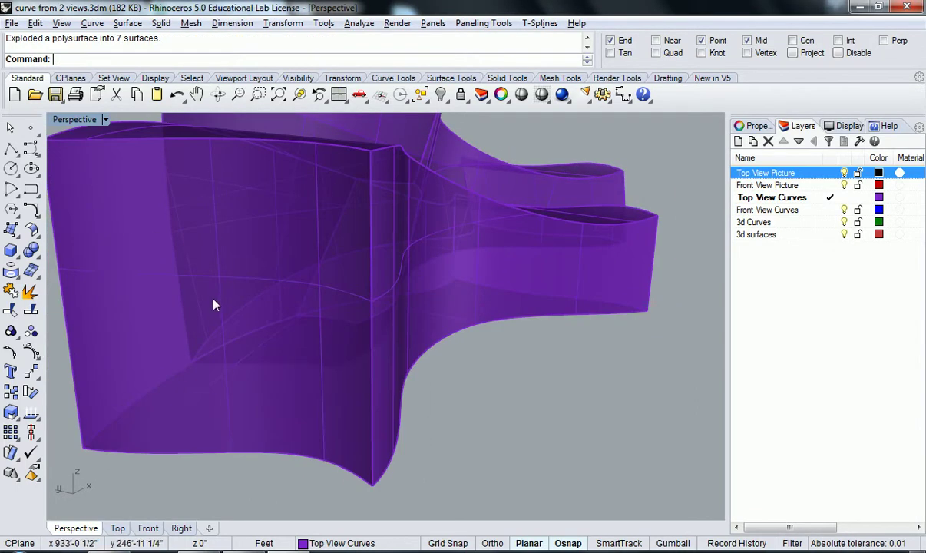
pyautogui.scroll(-3, 213, 300)
pyautogui.hotkey('ctrl', 'h')
# - Examine the interior and notch surfaces of the opened copy and how the two copied solids fit together
pyautogui.moveTo(237, 301); pyautogui.dragTo(295, 290, button='right')
pyautogui.scroll(5, 335, 291)
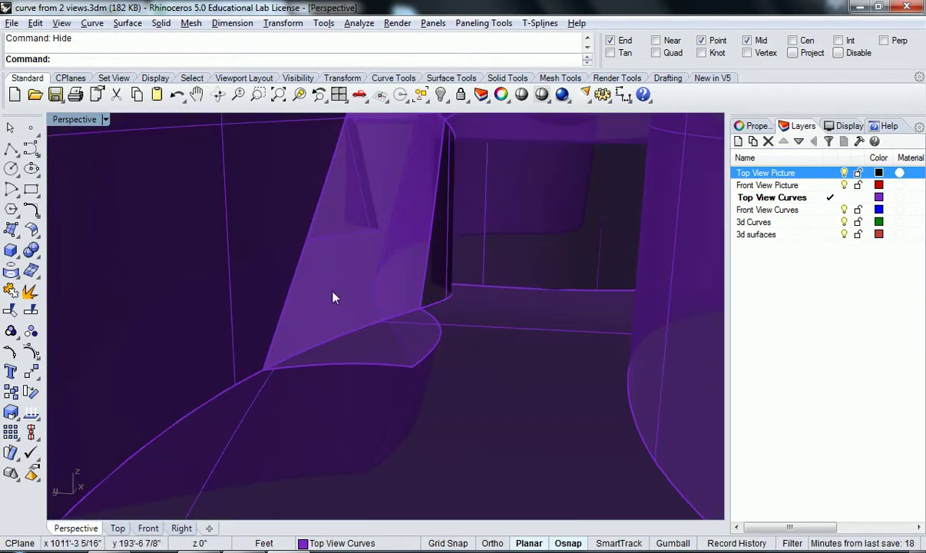
pyautogui.scroll(3, 399, 257)
pyautogui.keyDown('shift'); pyautogui.moveTo(400, 252); pyautogui.dragTo(483, 405, button='right'); pyautogui.keyUp('shift')
pyautogui.scroll(-6, 352, 372)
pyautogui.moveTo(482, 406); pyautogui.dragTo(293, 403, button='right')
pyautogui.scroll(12, 331, 408)
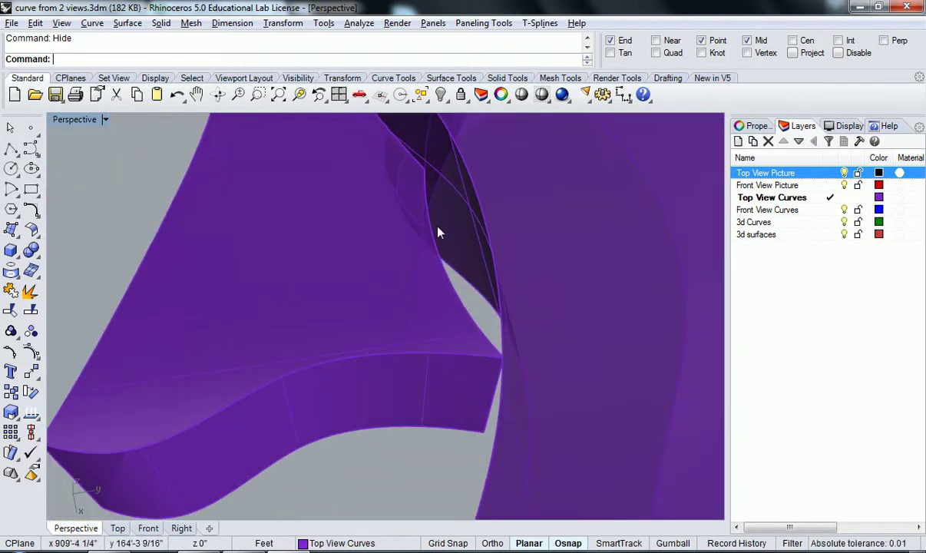
pyautogui.scroll(-8, 470, 356)
pyautogui.moveTo(467, 316); pyautogui.dragTo(360, 318, button='right')
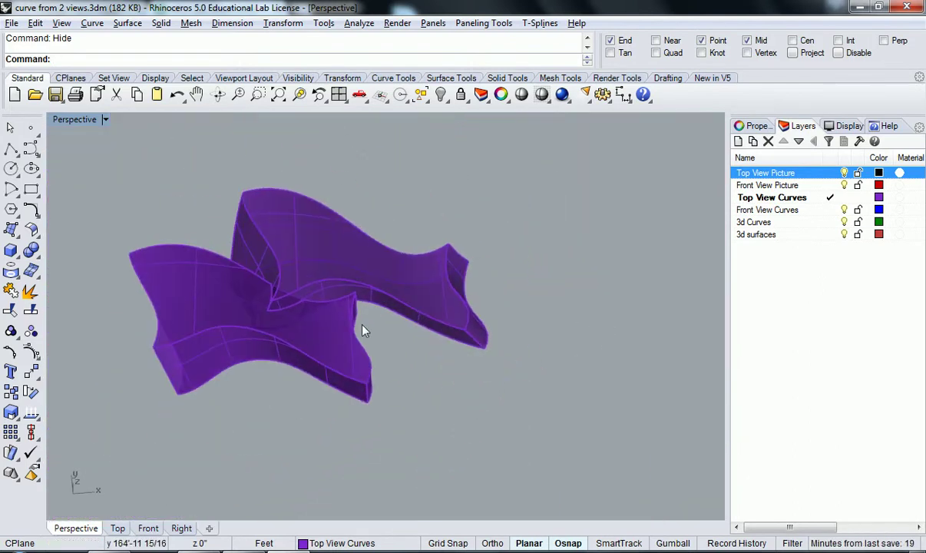
# - Examine in the Top view how the two copied notched solids overlap and where a gap shows along their shared edge
pyautogui.doubleClick(85, 120)
pyautogui.doubleClick(70, 121)
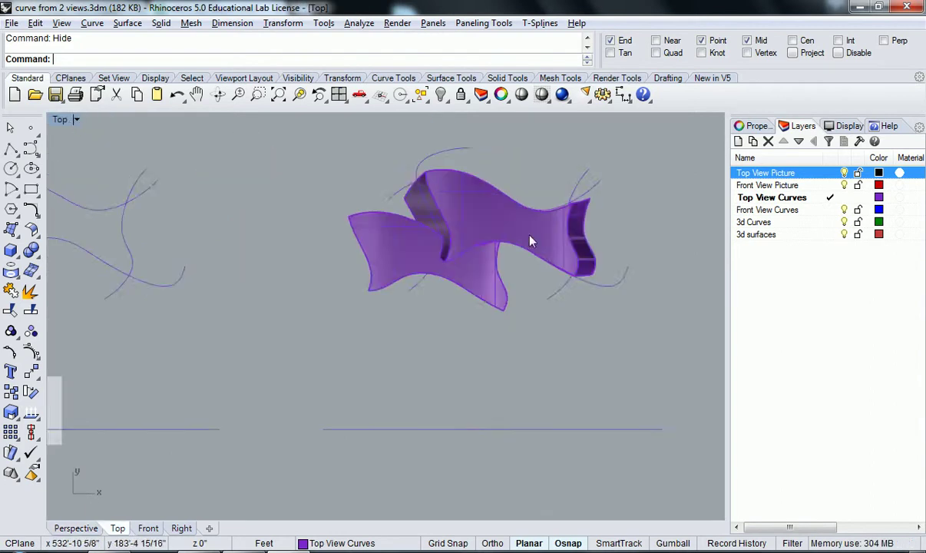
pyautogui.scroll(5, 477, 246)
pyautogui.moveTo(473, 314); pyautogui.dragTo(473, 378, button='right')
pyautogui.scroll(6, 381, 311)
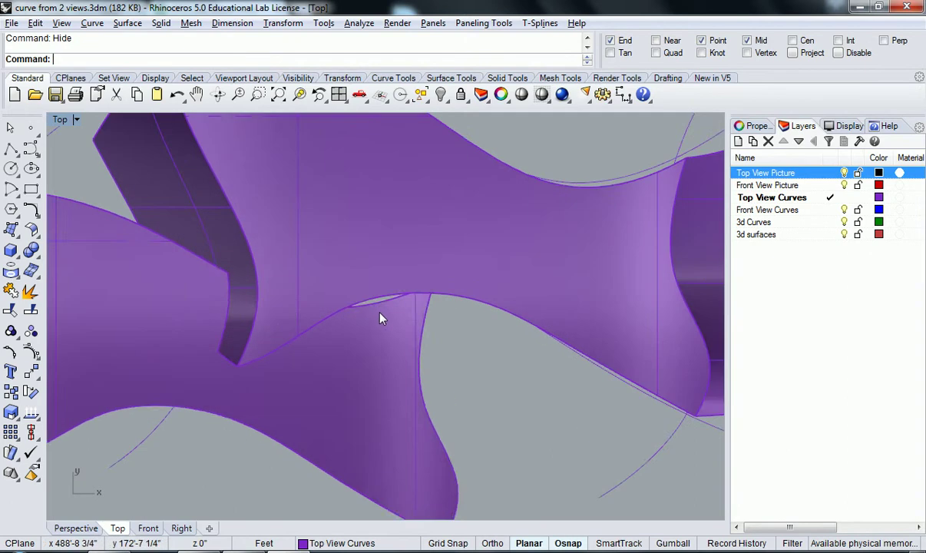
pyautogui.click(379, 304)
pyautogui.click(367, 263)
pyautogui.click(450, 387)
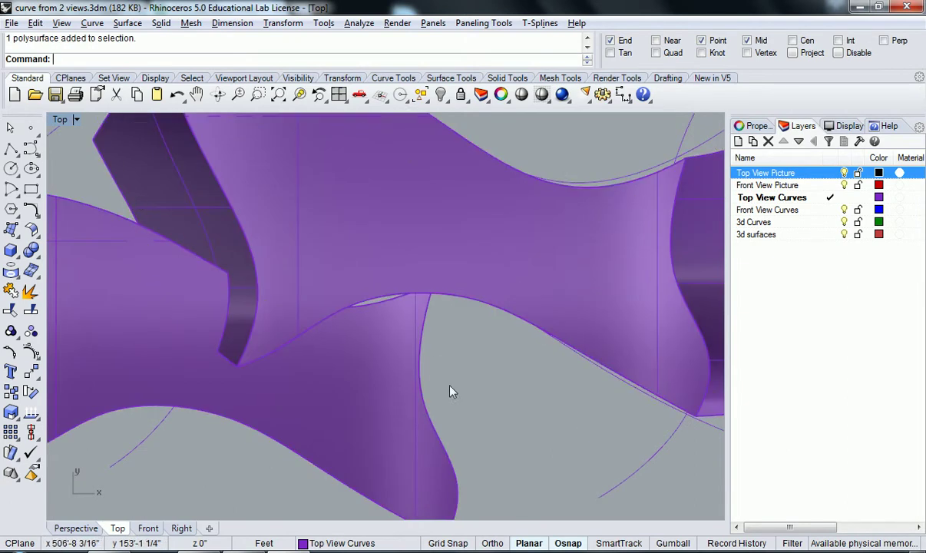
# - Undo the latest edits to the notched solids, back through the split
pyautogui.doubleClick(66, 122)
pyautogui.doubleClick(420, 121)
pyautogui.scroll(-8, 376, 296)
pyautogui.keyDown('shift'); pyautogui.moveTo(142, 326); pyautogui.dragTo(454, 292, button='right'); pyautogui.keyUp('shift')
pyautogui.hotkey('ctrl', 'z')
pyautogui.hotkey('ctrl', 'z')
pyautogui.hotkey('ctrl', 'z')
pyautogui.hotkey('ctrl', 'z')
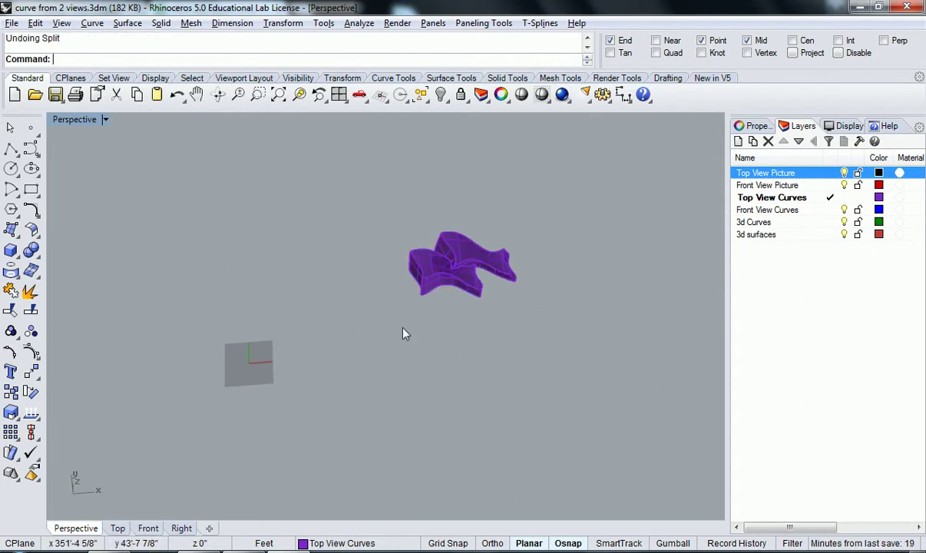
# - Run Boolean2Objects on the two overlapping solids, cycle through the possible results and accept one
pyautogui.moveTo(369, 323); pyautogui.dragTo(398, 364, button='right')
pyautogui.write('Boolean')
pyautogui.click(92, 72)
pyautogui.moveTo(199, 269); pyautogui.dragTo(382, 332, button='right')
pyautogui.click(442, 313)
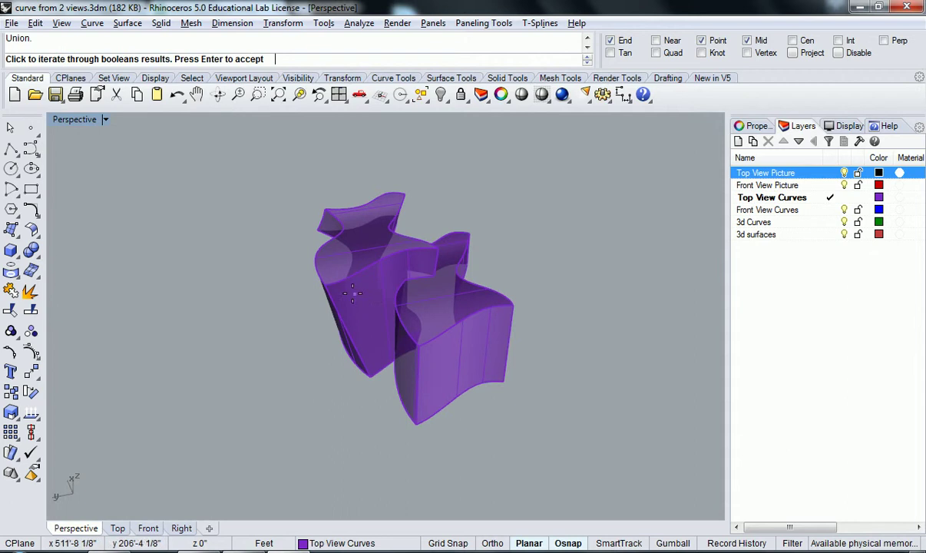
pyautogui.moveTo(352, 293); pyautogui.dragTo(438, 342, button='right')
pyautogui.click(438, 349)
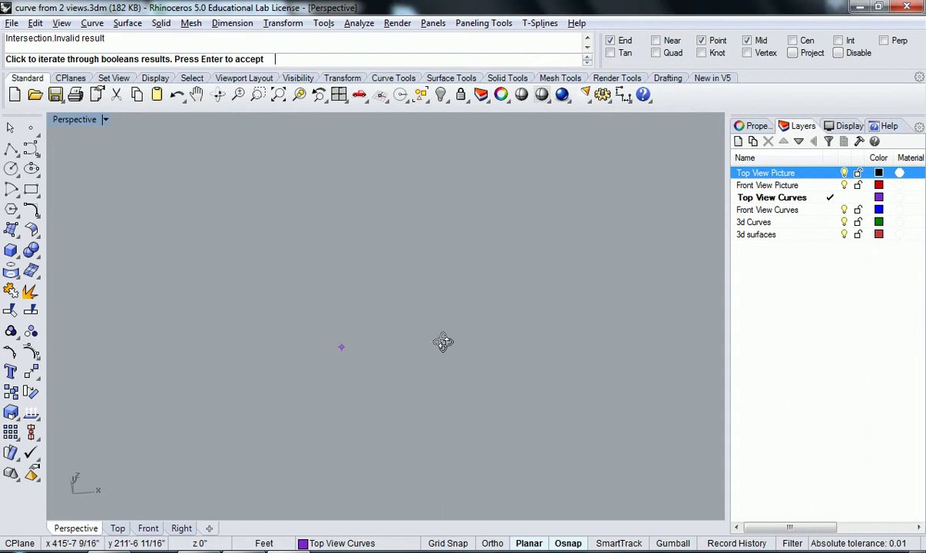
pyautogui.click(457, 346)
pyautogui.moveTo(384, 332); pyautogui.dragTo(420, 324, button='right')
pyautogui.click(473, 264)
pyautogui.press('Return')
# - Explode the Boolean result into separate surfaces and try to hide its large side surface
pyautogui.click(359, 326)
pyautogui.click(355, 330)
pyautogui.write('Explode')
pyautogui.press('Return')
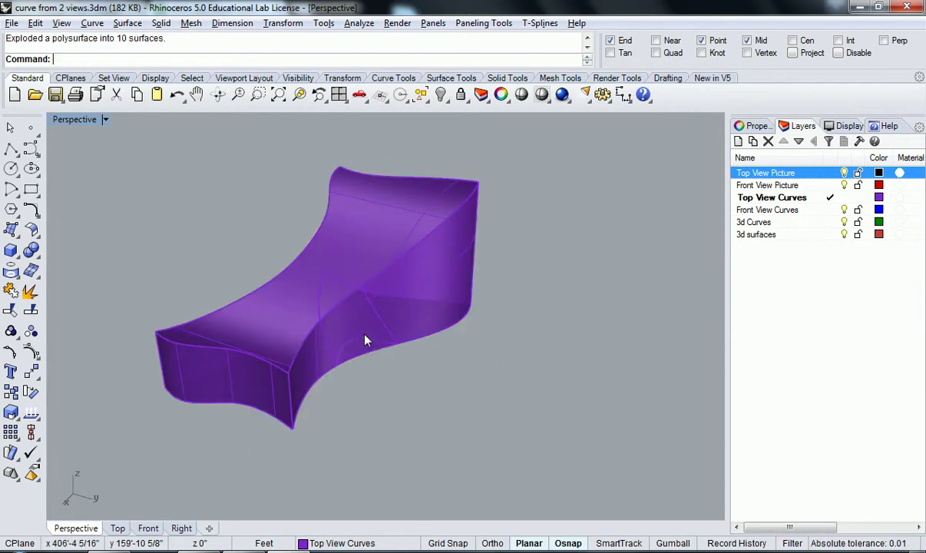
pyautogui.click(347, 331)
pyautogui.moveTo(368, 343); pyautogui.dragTo(398, 355, button='right')
pyautogui.hotkey('ctrl', 'alt', 'h')
# - Undo the explode and the first Boolean2Objects result, and rerun Boolean2Objects on the two solids
pyautogui.hotkey('ctrl', 'z')
pyautogui.hotkey('ctrl', 'z')
pyautogui.moveTo(573, 331); pyautogui.dragTo(493, 329, button='right')
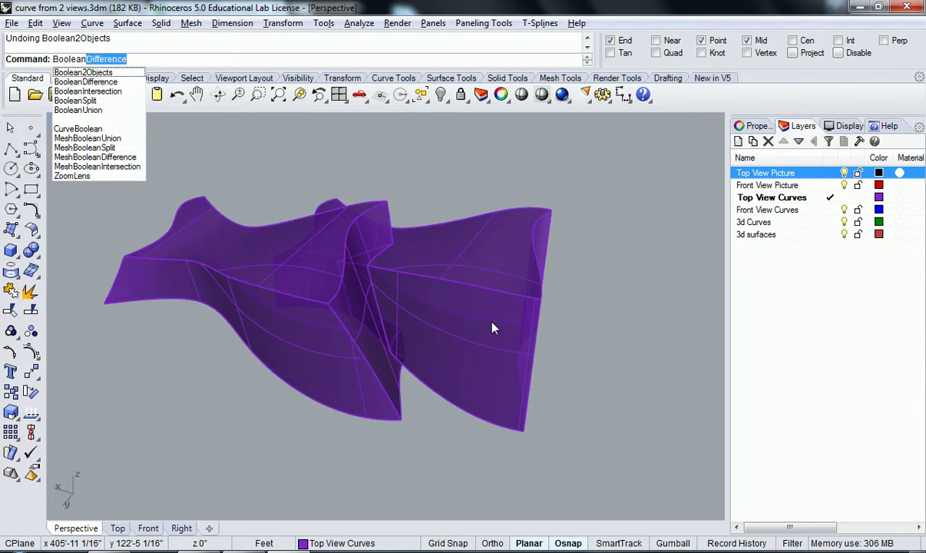
pyautogui.click(132, 72)
pyautogui.moveTo(338, 196); pyautogui.dragTo(331, 307, button='right')
pyautogui.click(331, 310)
pyautogui.click(302, 375)
pyautogui.press('Return')
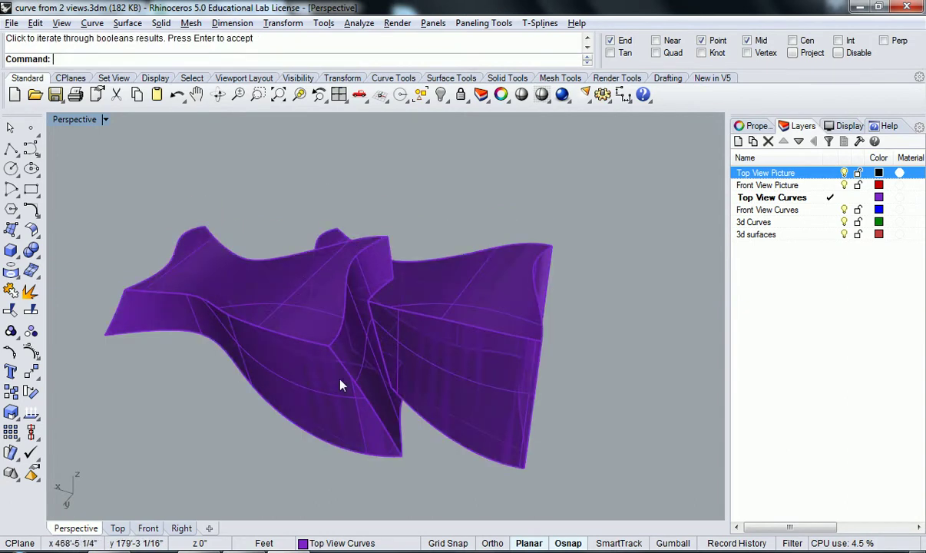
pyautogui.moveTo(369, 379); pyautogui.dragTo(354, 370, button='right')
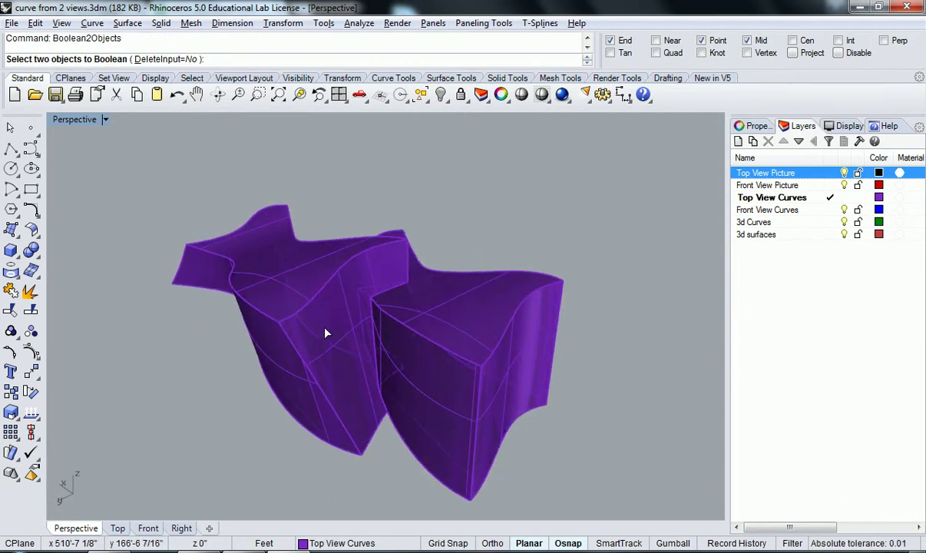
pyautogui.click(324, 342)
pyautogui.click(374, 366)
pyautogui.click(480, 322)
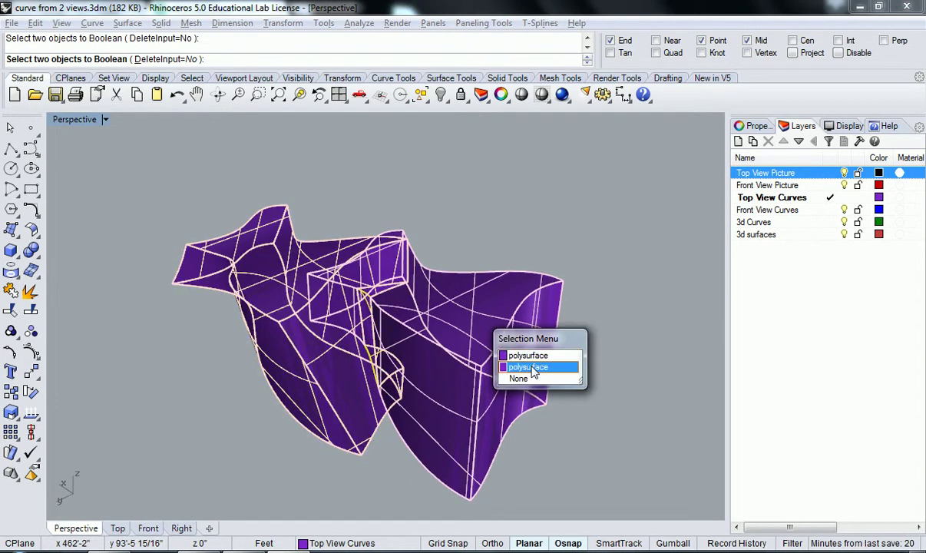
pyautogui.press('Escape')
pyautogui.press('Escape')
# - Move the overlapping polysurfaces from the Boolean operation to an empty area beside the other pair
pyautogui.click(467, 320)
pyautogui.click(523, 368)
pyautogui.moveTo(518, 354); pyautogui.dragTo(436, 355, button='right')
pyautogui.write('M')
pyautogui.press('Return')
pyautogui.click(507, 476)
pyautogui.keyDown('shift'); pyautogui.moveTo(507, 475); pyautogui.dragTo(169, 426, button='right'); pyautogui.keyUp('shift')
pyautogui.click(651, 367)
# - Examine the interior and notch surfaces where the two solids meet, up close and from several angles
pyautogui.moveTo(610, 356); pyautogui.dragTo(420, 440, button='right')
pyautogui.click(332, 333)
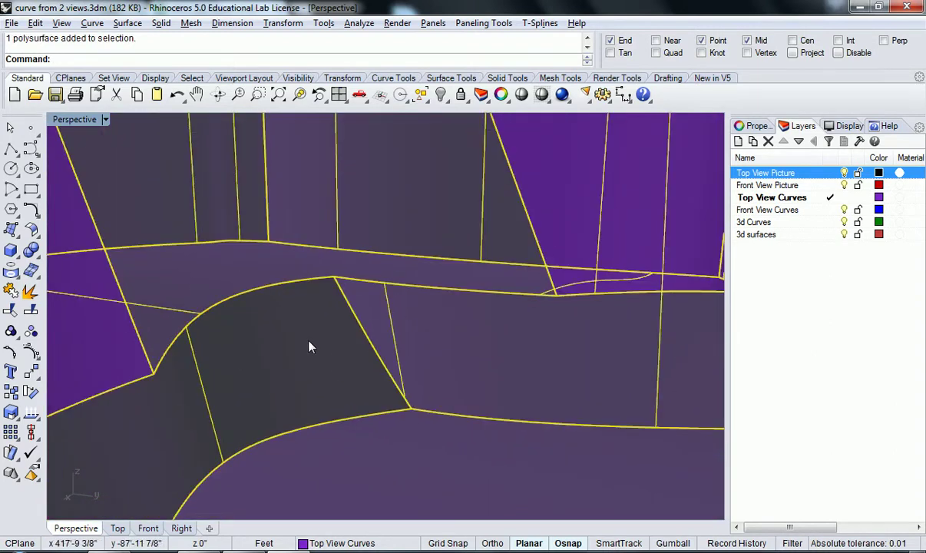
pyautogui.scroll(-6, 326, 342)
pyautogui.moveTo(327, 345); pyautogui.dragTo(343, 360, button='right')
pyautogui.scroll(-8, 270, 389)
pyautogui.keyDown('shift'); pyautogui.moveTo(271, 390); pyautogui.dragTo(548, 351, button='right'); pyautogui.keyUp('shift')
pyautogui.scroll(5, 478, 406)
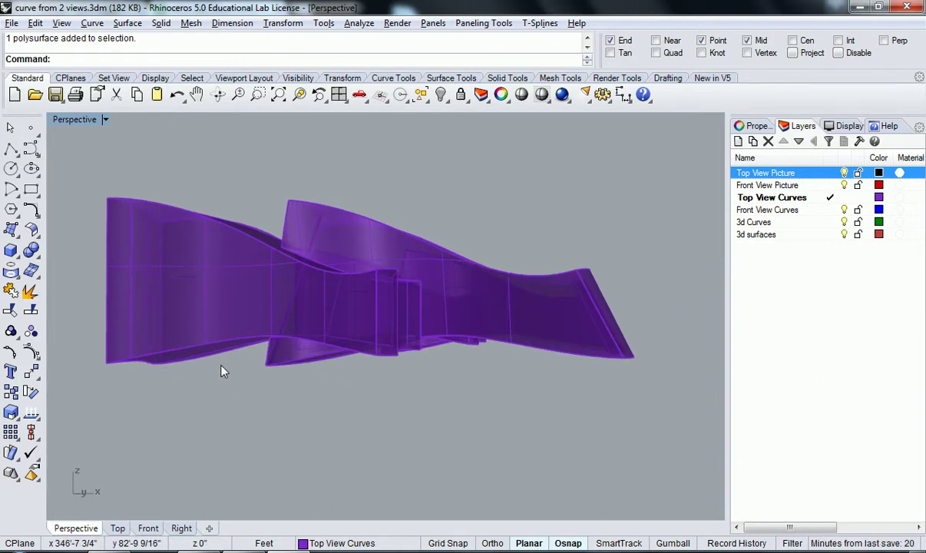
pyautogui.moveTo(289, 361); pyautogui.dragTo(455, 419, button='right')
pyautogui.scroll(10, 491, 384)
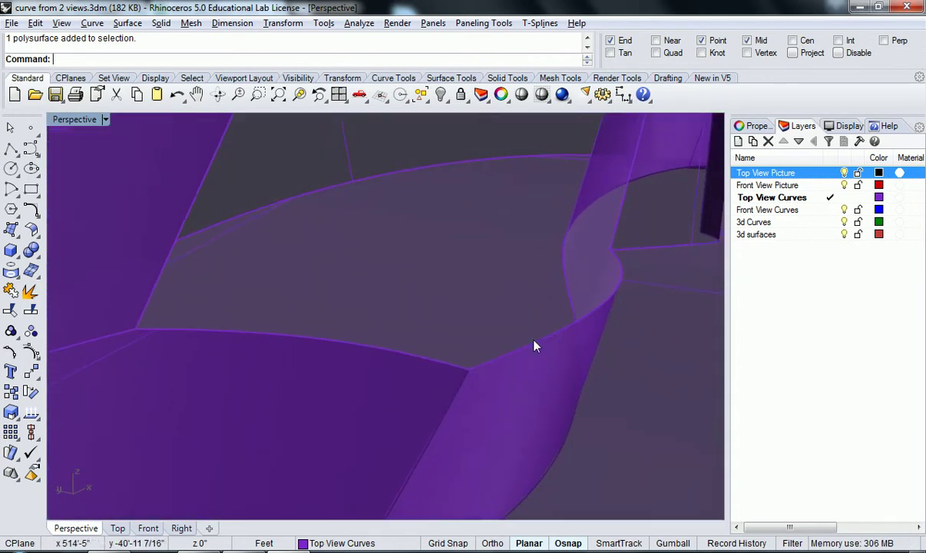
pyautogui.moveTo(535, 346); pyautogui.dragTo(479, 376, button='right')
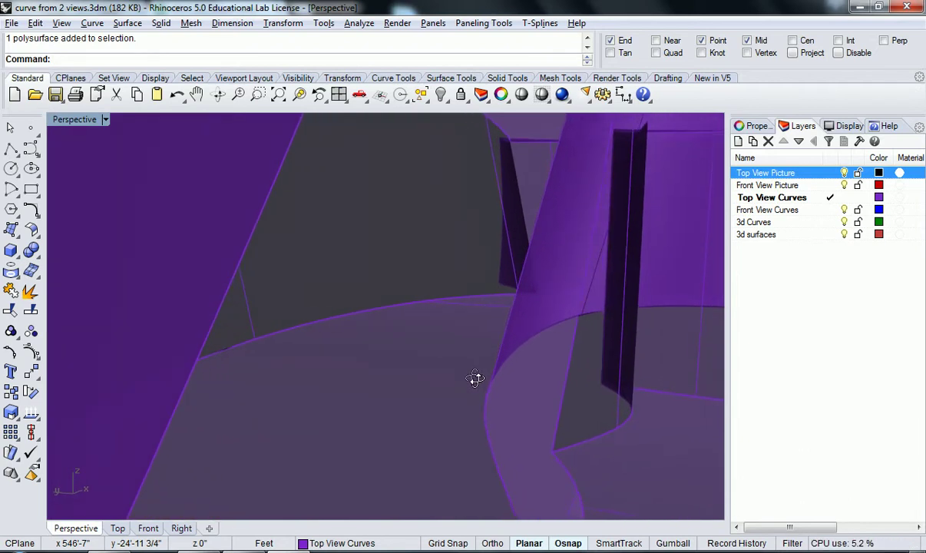
pyautogui.scroll(-10, 468, 381)
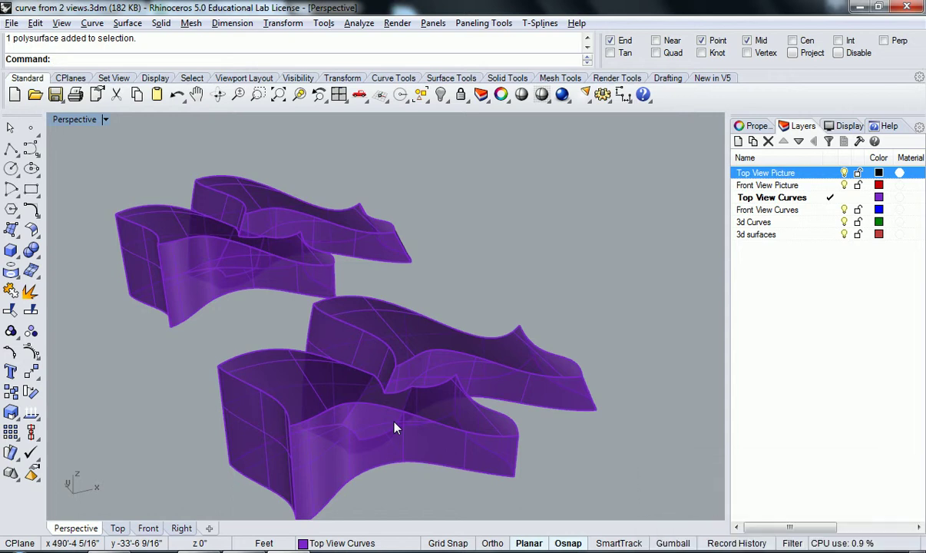
# - Compare the two separated pairs of solids with each other from several directions
pyautogui.moveTo(437, 384); pyautogui.dragTo(486, 435, button='right')
pyautogui.click(486, 435)
pyautogui.click(614, 435)
pyautogui.scroll(3, 611, 430)
pyautogui.moveTo(610, 430); pyautogui.dragTo(422, 375, button='right')
pyautogui.click(362, 382)
pyautogui.press('Escape')
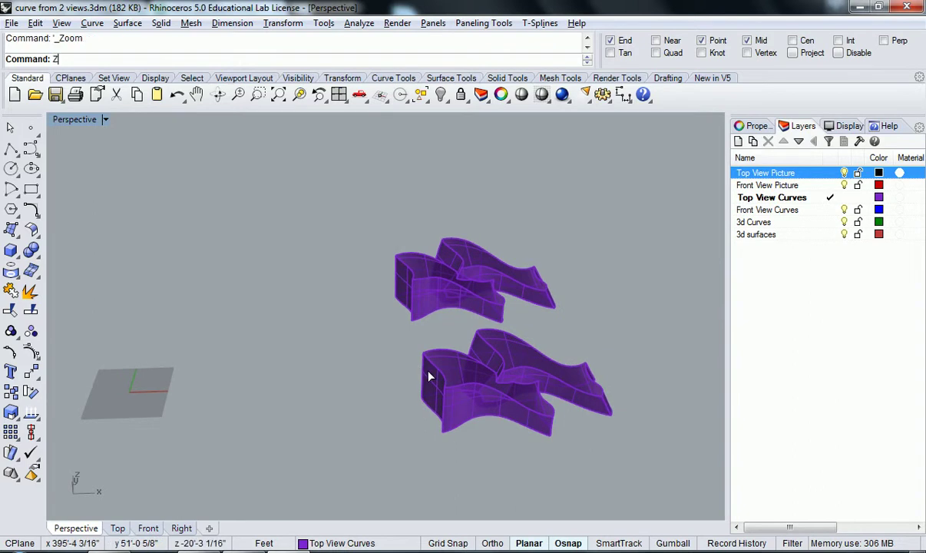
# - Show all hidden objects and review the original extruded surfaces on the Top and Front picture planes
pyautogui.press('Escape')
pyautogui.write('Show')
pyautogui.press('Return')
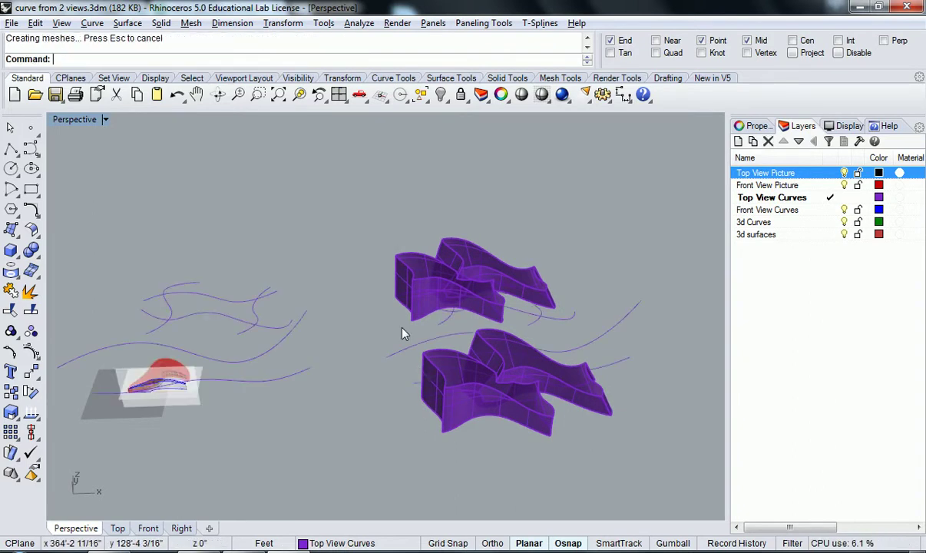
pyautogui.moveTo(378, 329); pyautogui.dragTo(409, 156, button='right')
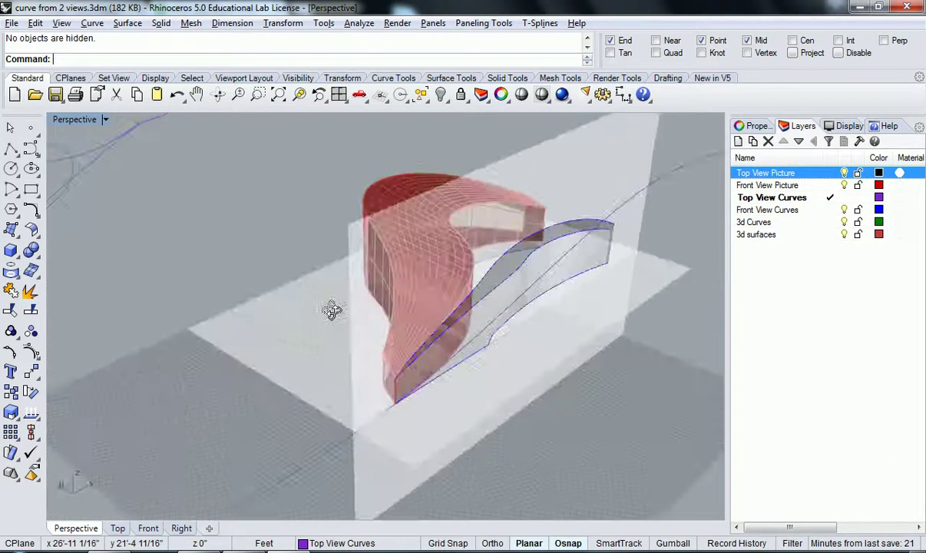